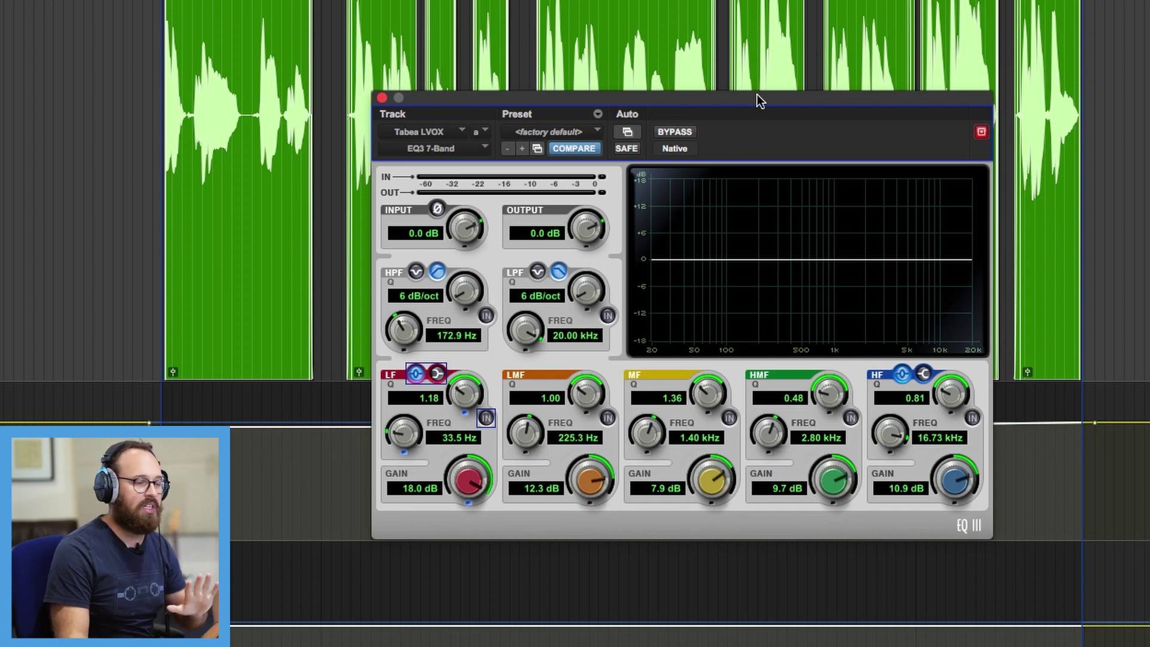
# Step: Enable the high-pass filter with a 12 dB/oct slope and a cutoff of about 144 Hz
pyautogui.moveTo(450, 104); pyautogui.dragTo(402, 72)
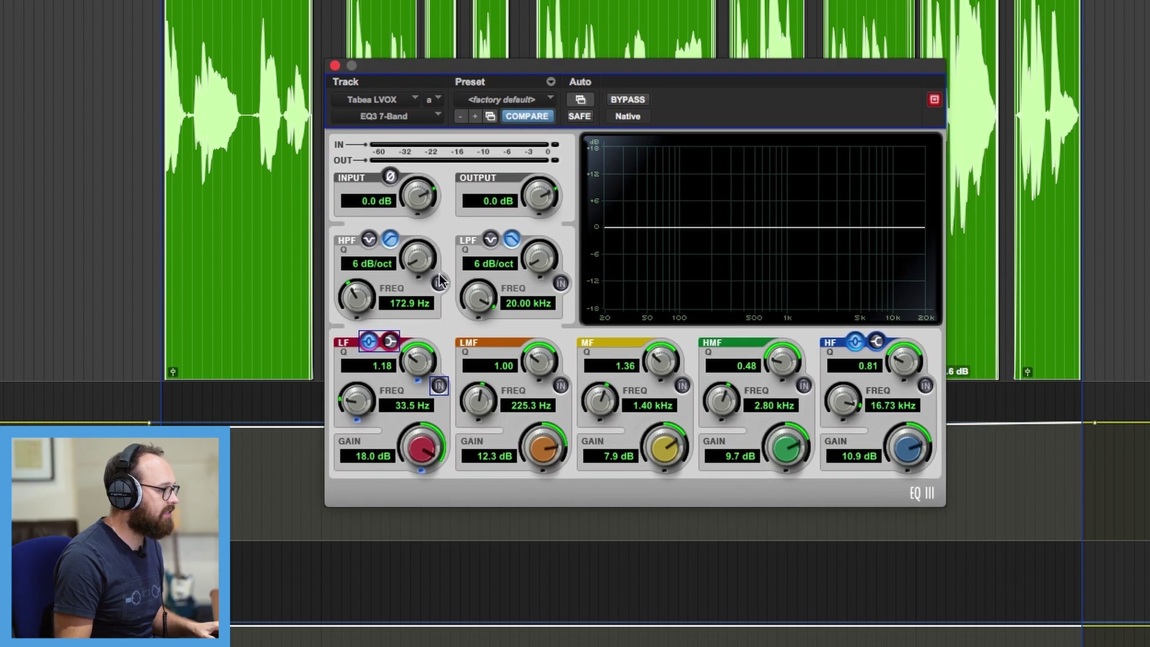
pyautogui.click(440, 283)
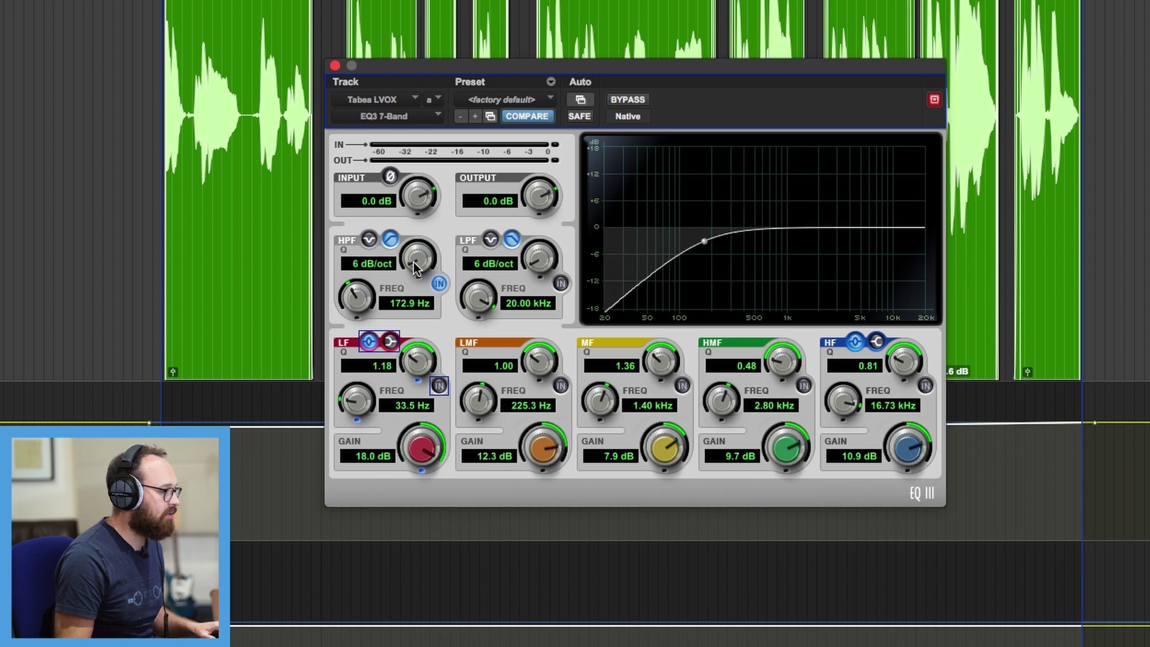
pyautogui.moveTo(413, 264); pyautogui.dragTo(418, 249)
pyautogui.moveTo(357, 298)
pyautogui.mouseDown()
pyautogui.moveTo(335, 329)
pyautogui.moveTo(342, 301)
pyautogui.moveTo(352, 307)
pyautogui.mouseUp()
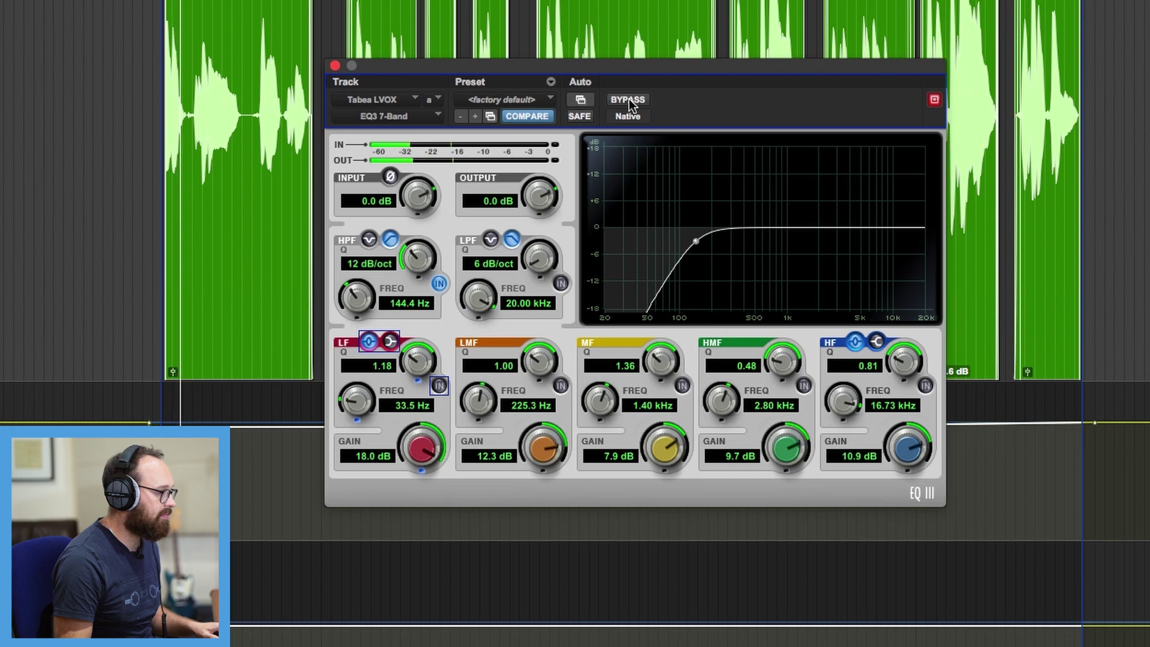
# Step: Compare the playing vocal with the EQ active and bypassed
pyautogui.click(629, 102)
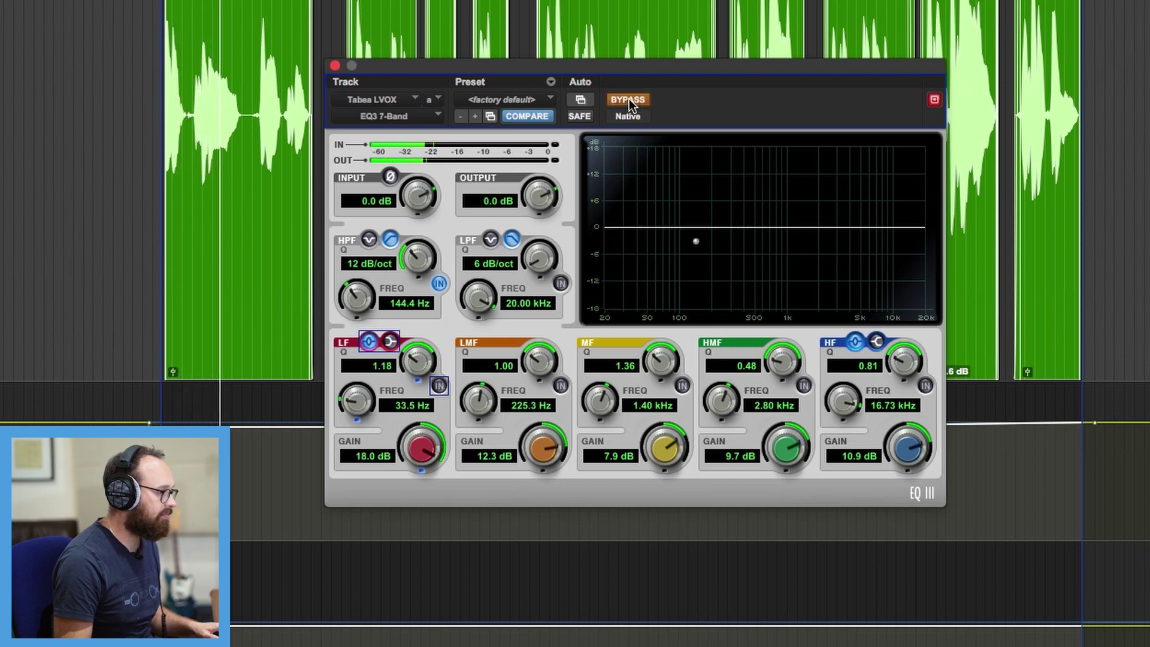
pyautogui.click(629, 100)
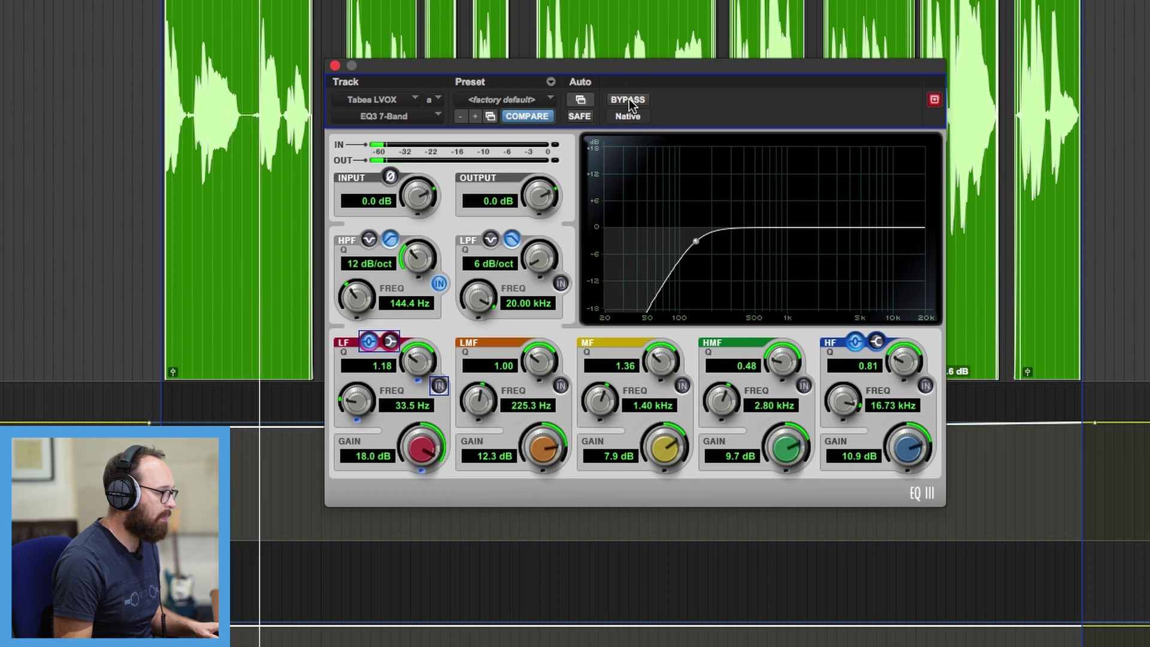
pyautogui.click(629, 100)
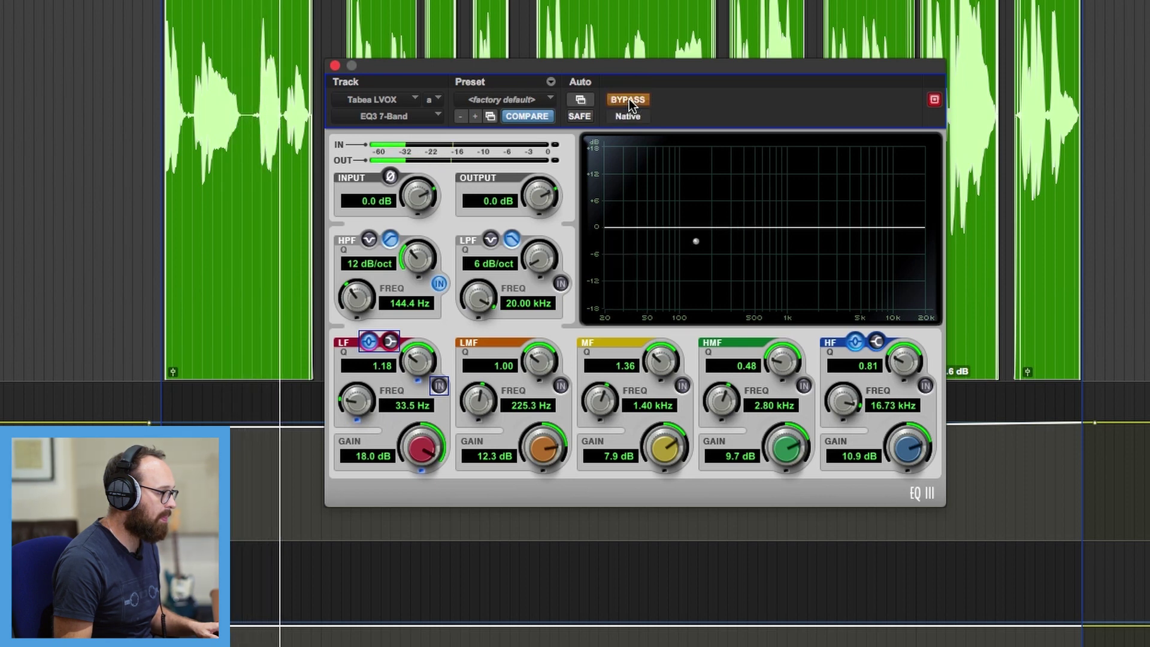
pyautogui.click(628, 99)
pyautogui.click(629, 99)
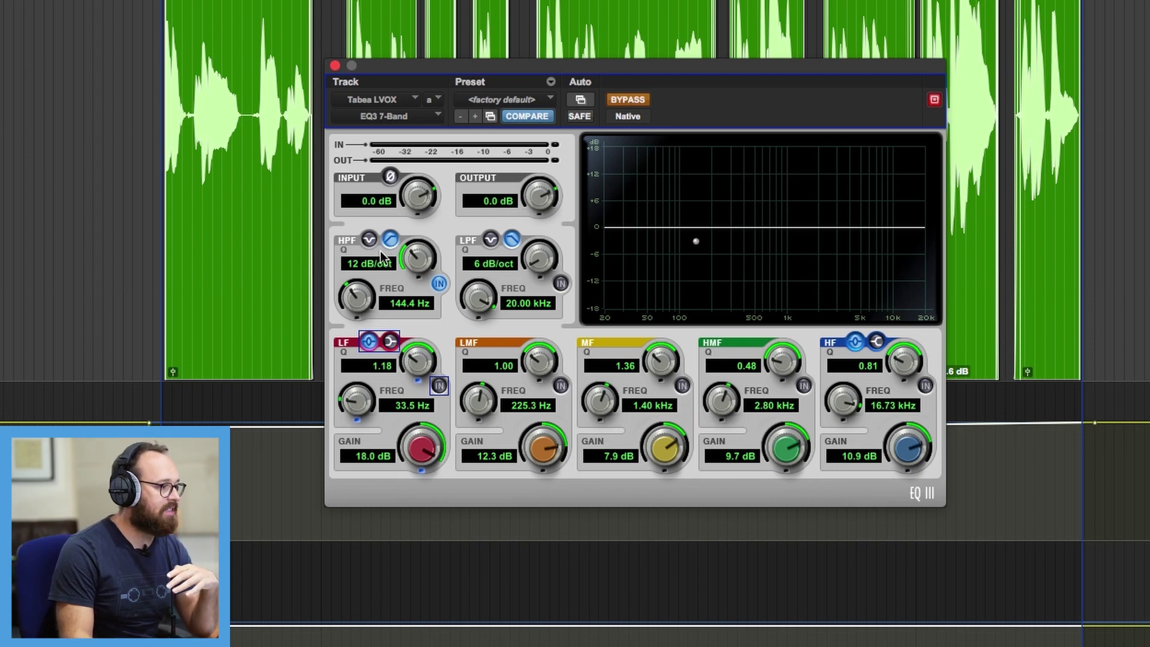
# Step: Take the EQ out of bypass and raise the high-pass filter's cutoff to about 174 Hz during playback
pyautogui.click(440, 283)
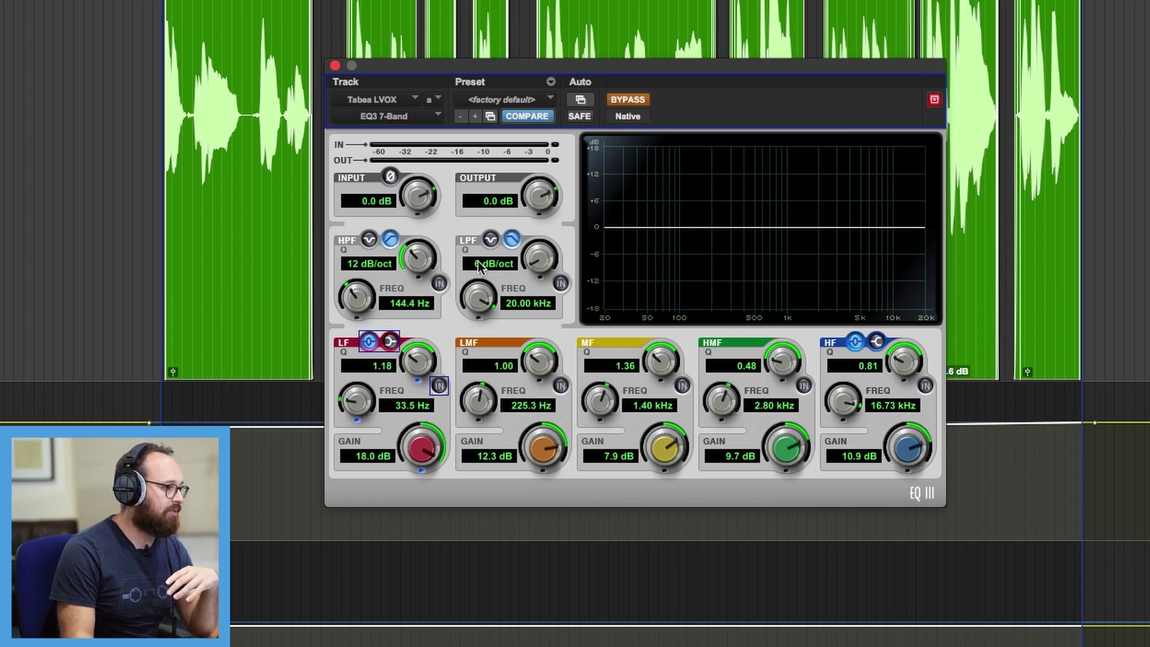
pyautogui.click(611, 100)
pyautogui.click(438, 283)
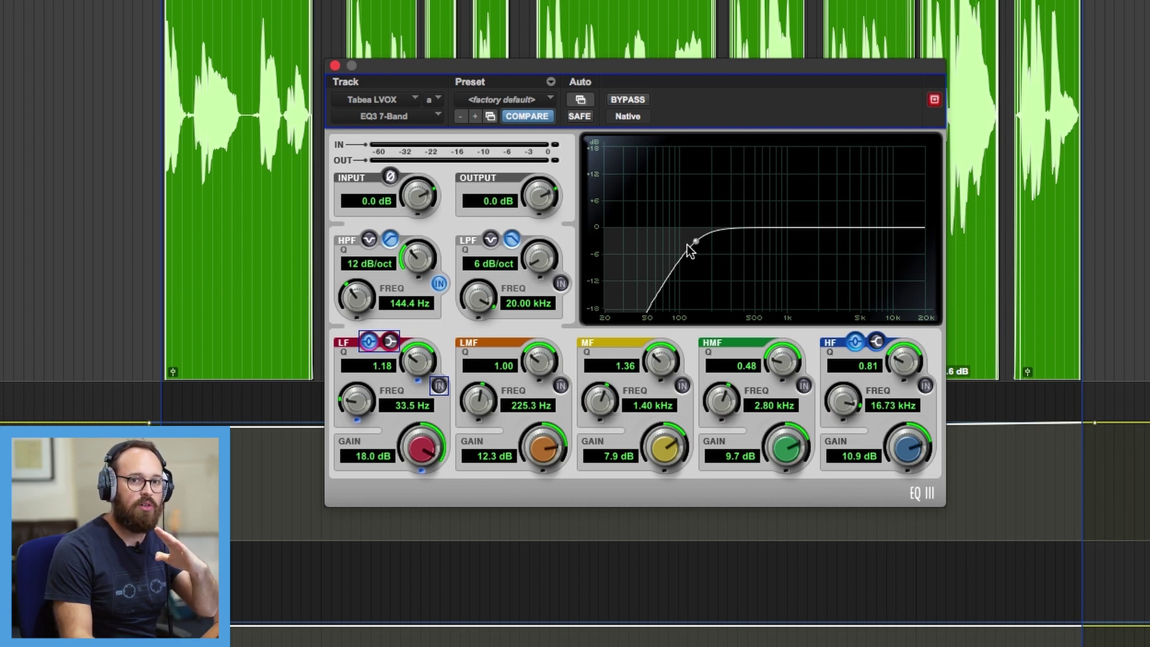
pyautogui.press('space')
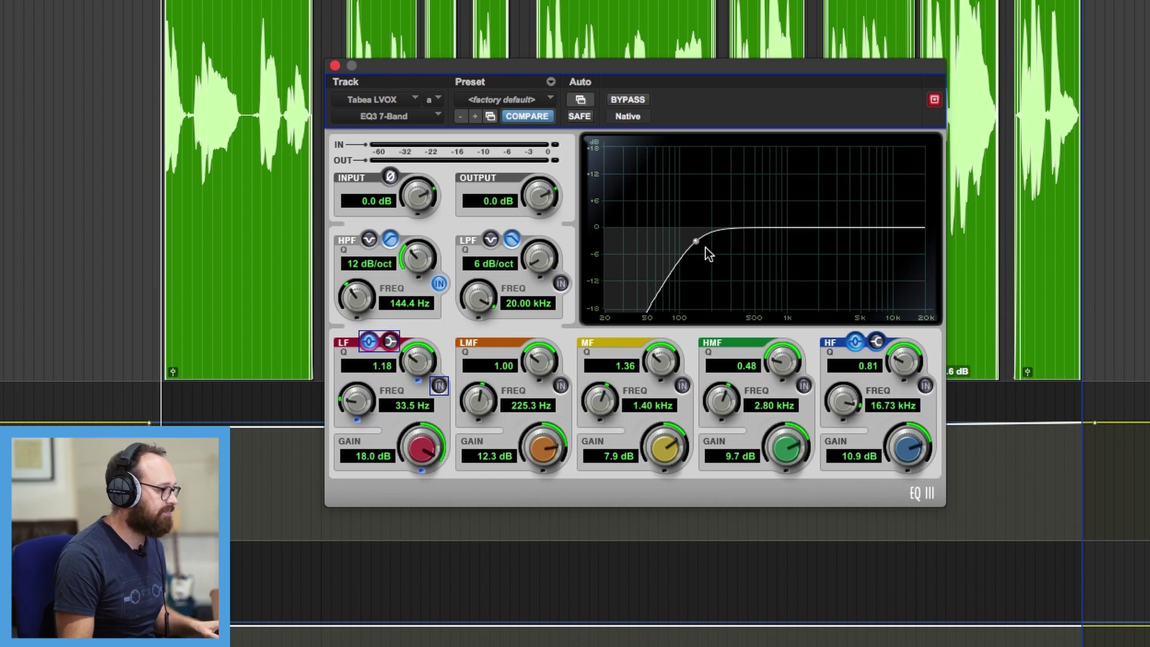
pyautogui.moveTo(697, 243)
pyautogui.mouseDown()
pyautogui.moveTo(616, 243)
pyautogui.moveTo(747, 244)
pyautogui.moveTo(685, 244)
pyautogui.moveTo(707, 248)
pyautogui.mouseUp()
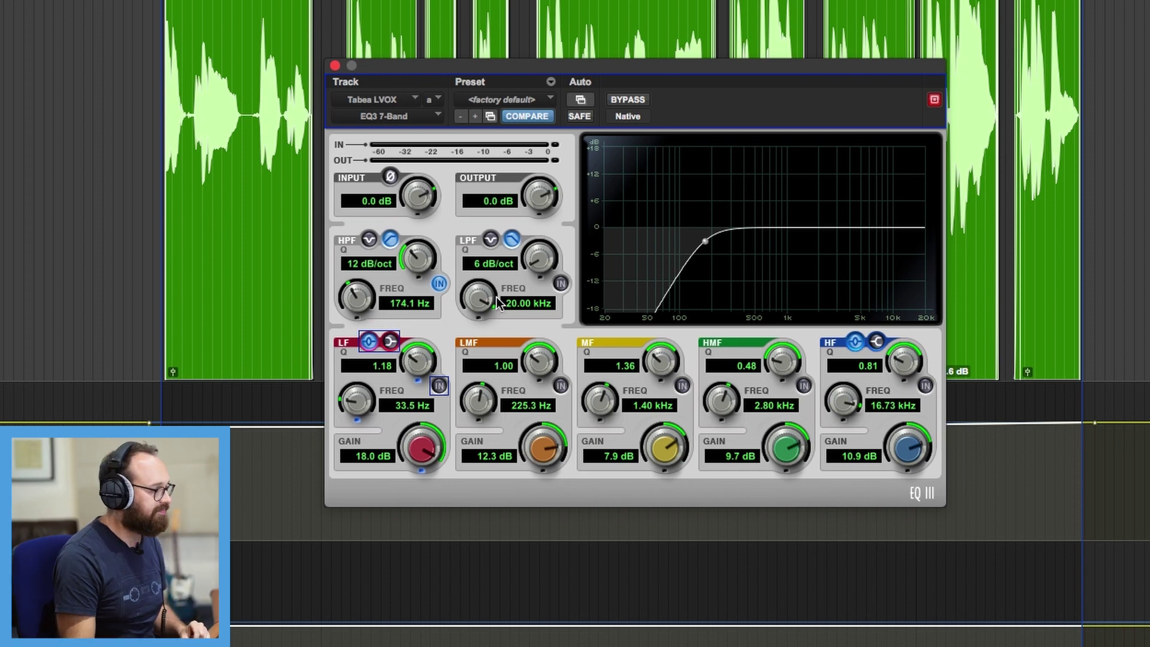
# Step: Switch off the high-pass filter and compare the playing vocal with and without the LF band's boost
pyautogui.click(439, 283)
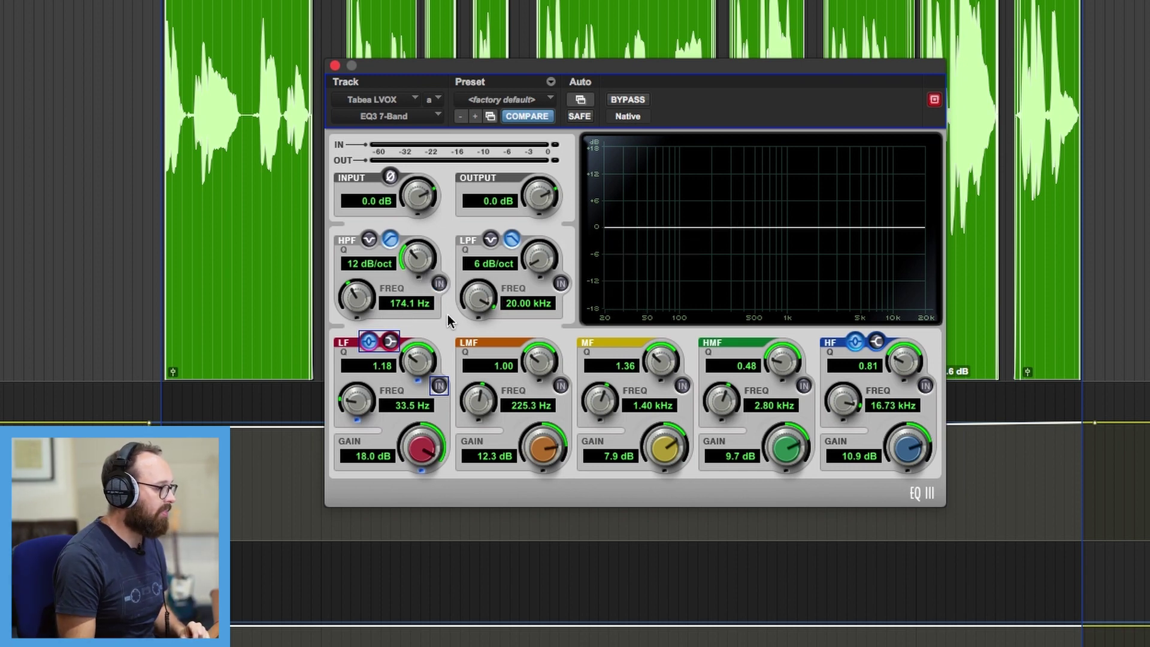
pyautogui.click(439, 387)
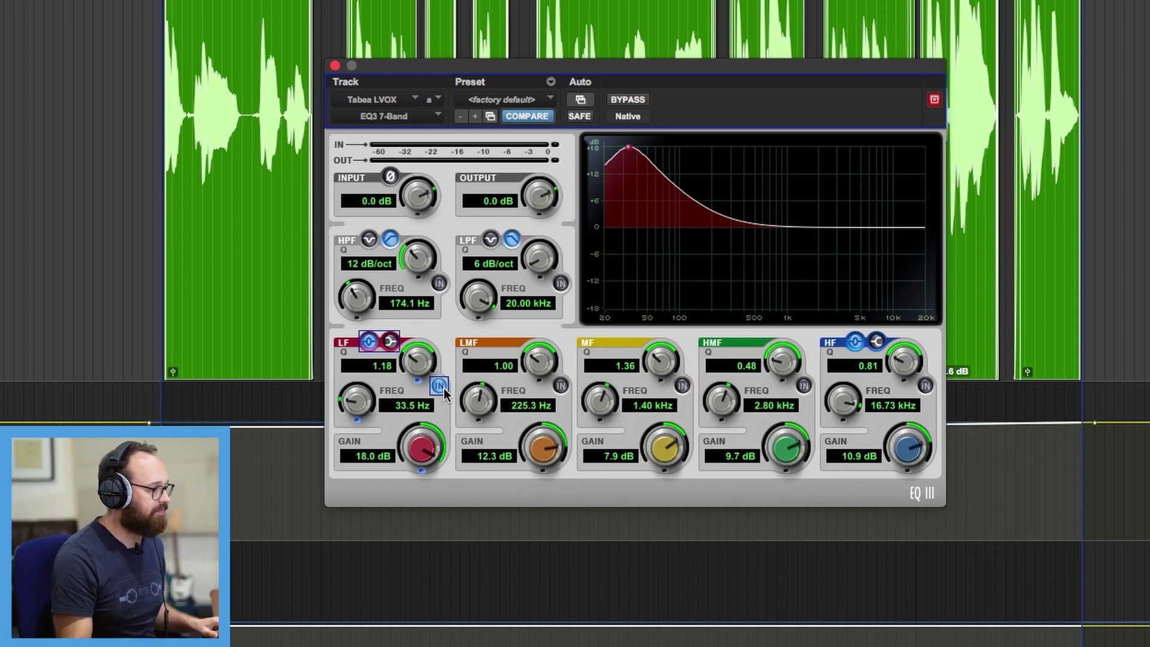
pyautogui.press('space')
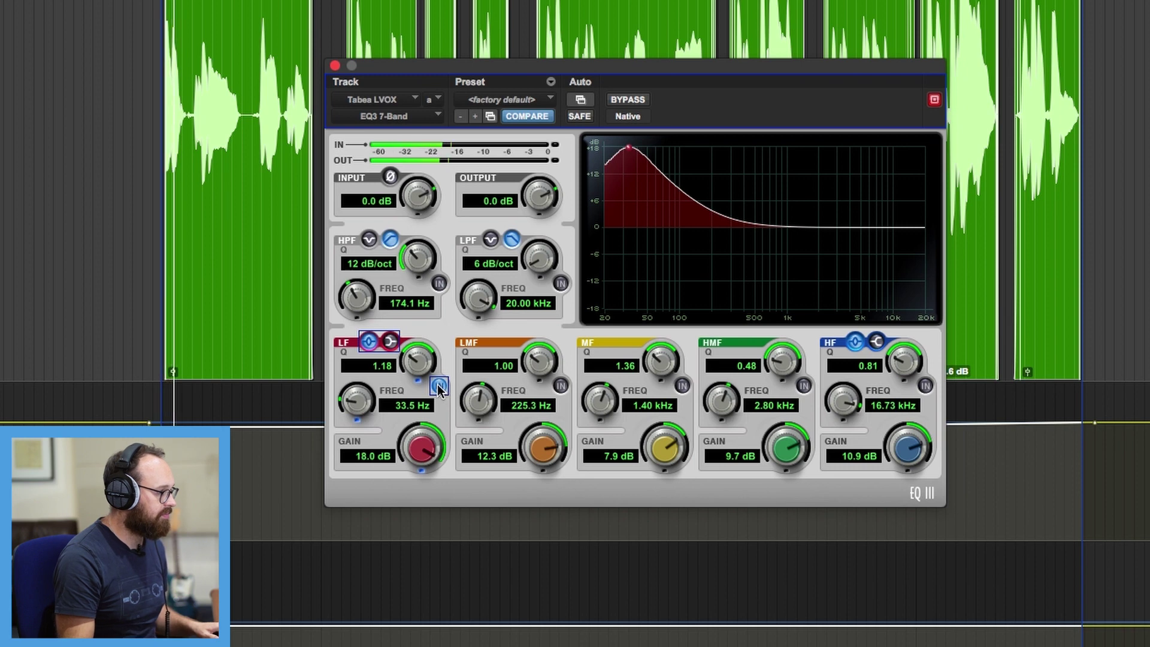
pyautogui.click(439, 387)
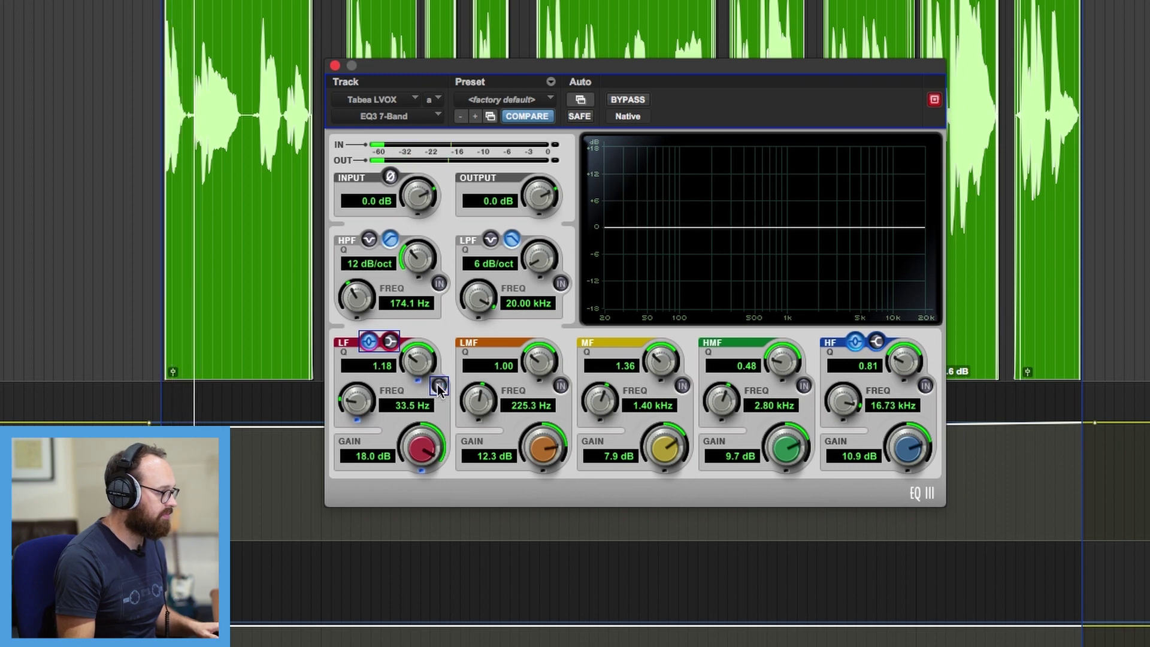
pyautogui.click(439, 387)
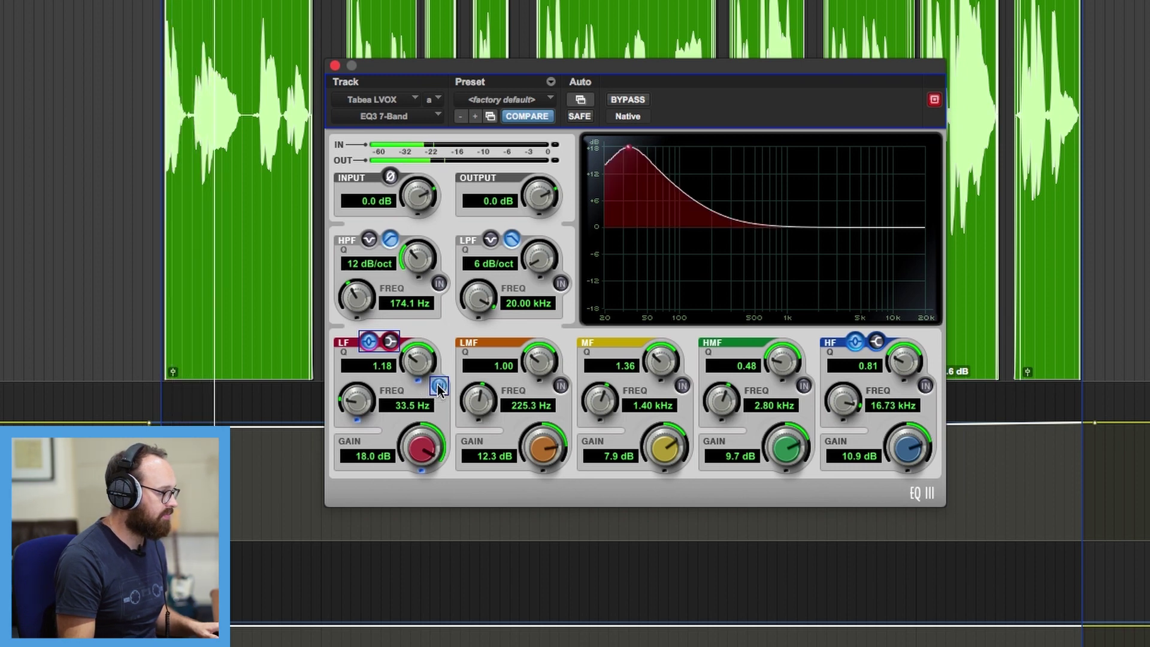
pyautogui.click(439, 387)
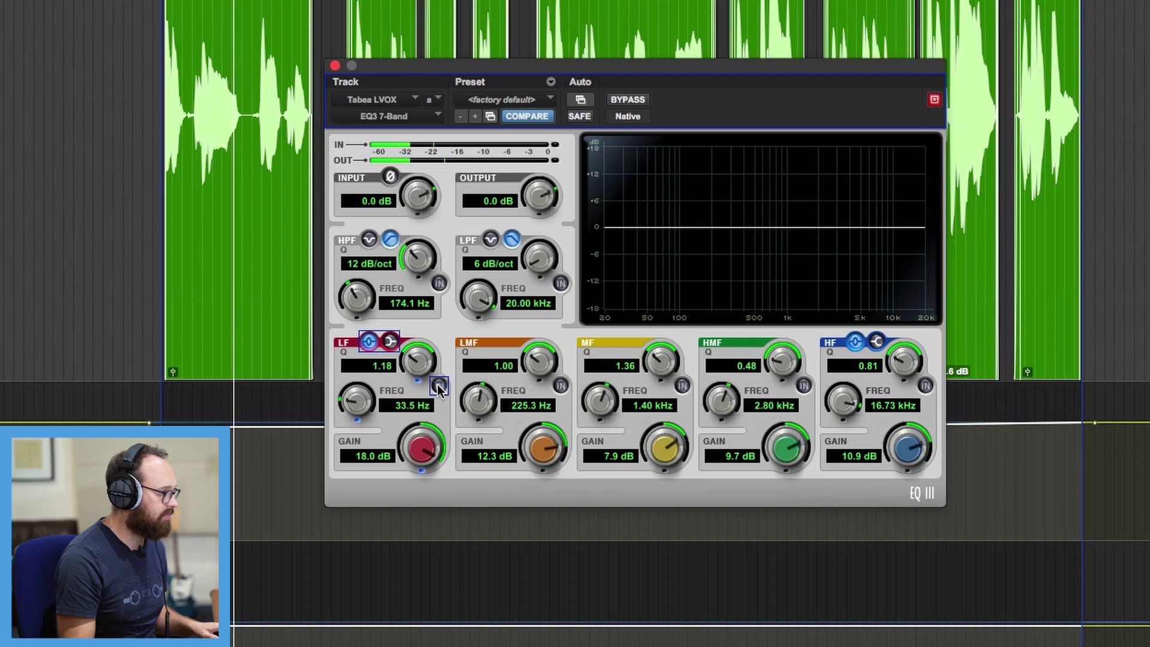
pyautogui.click(439, 387)
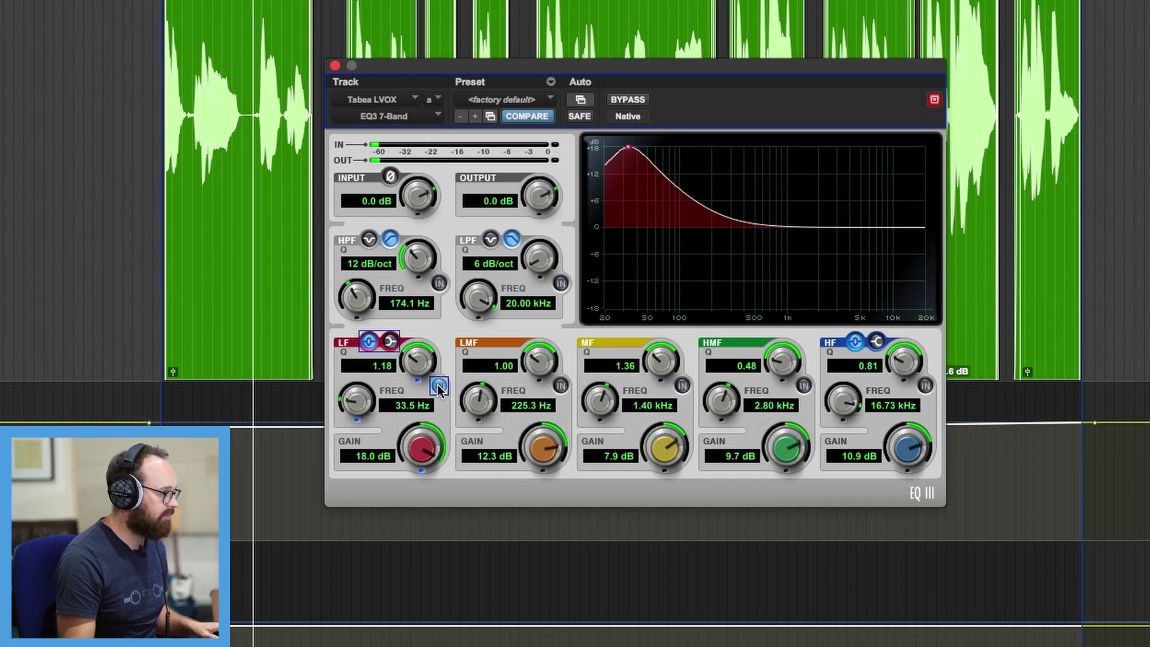
pyautogui.click(439, 387)
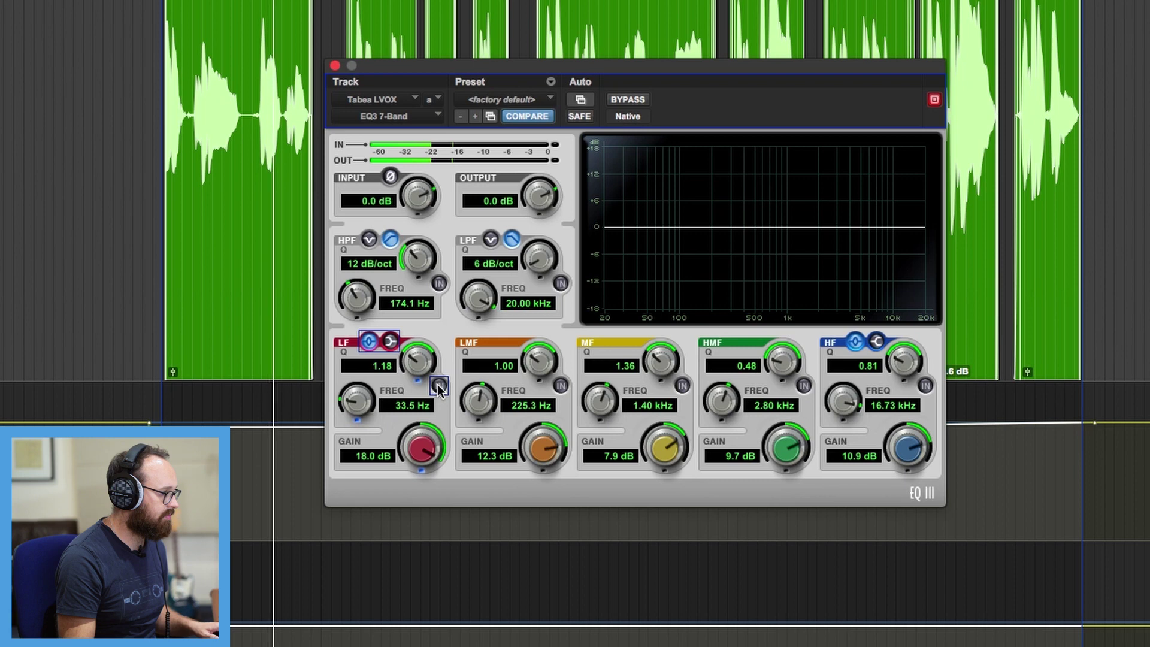
pyautogui.click(439, 387)
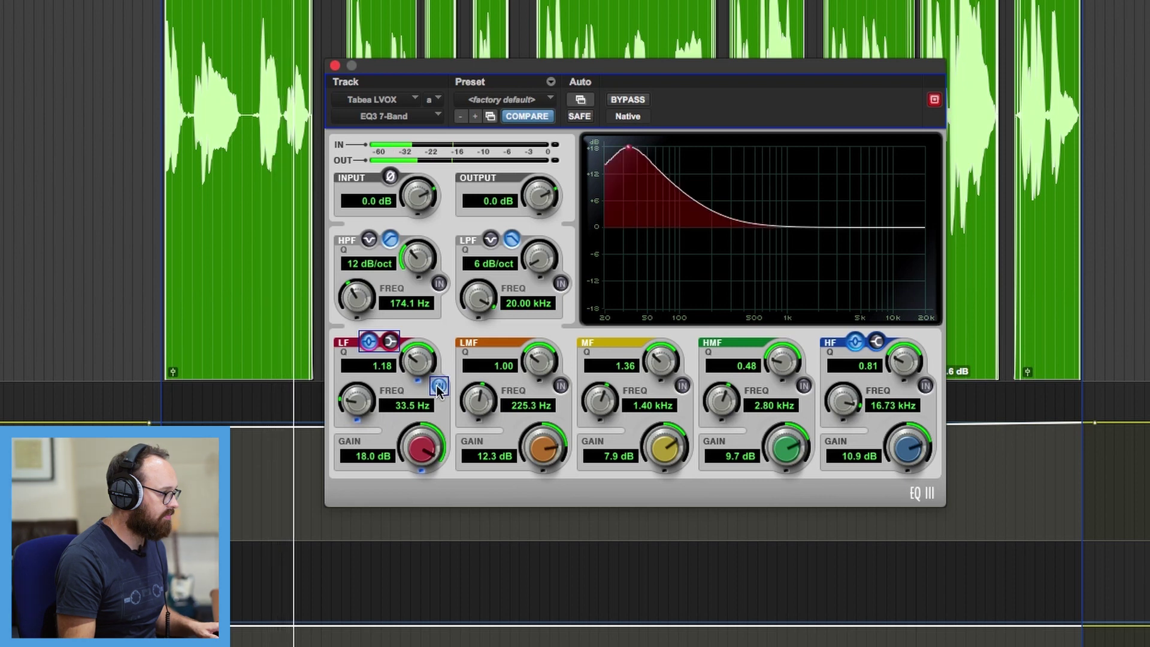
pyautogui.click(438, 386)
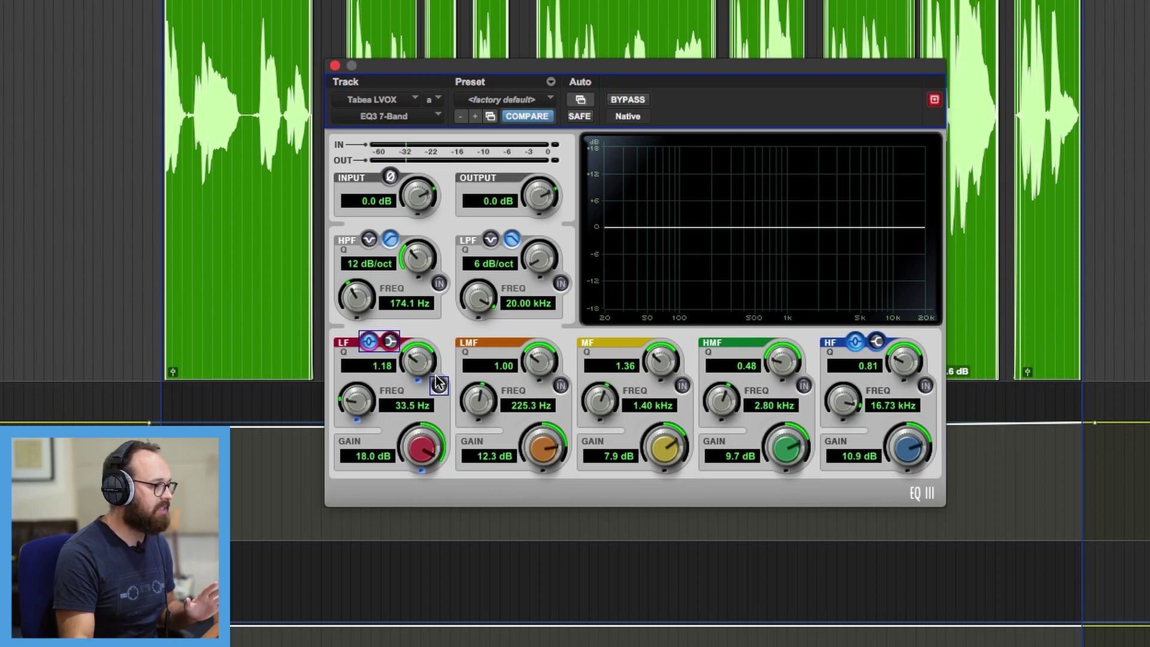
# Step: Show the LF boost combined with the high-pass filter, leaving only the high-pass filter enabled
pyautogui.click(439, 387)
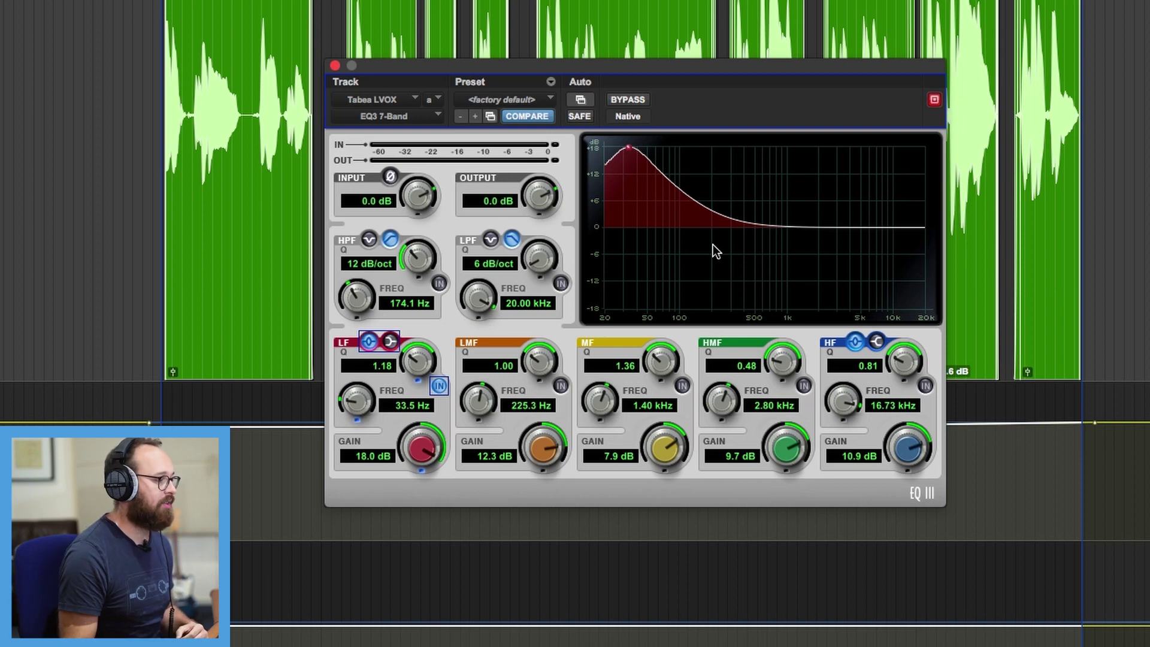
pyautogui.click(439, 283)
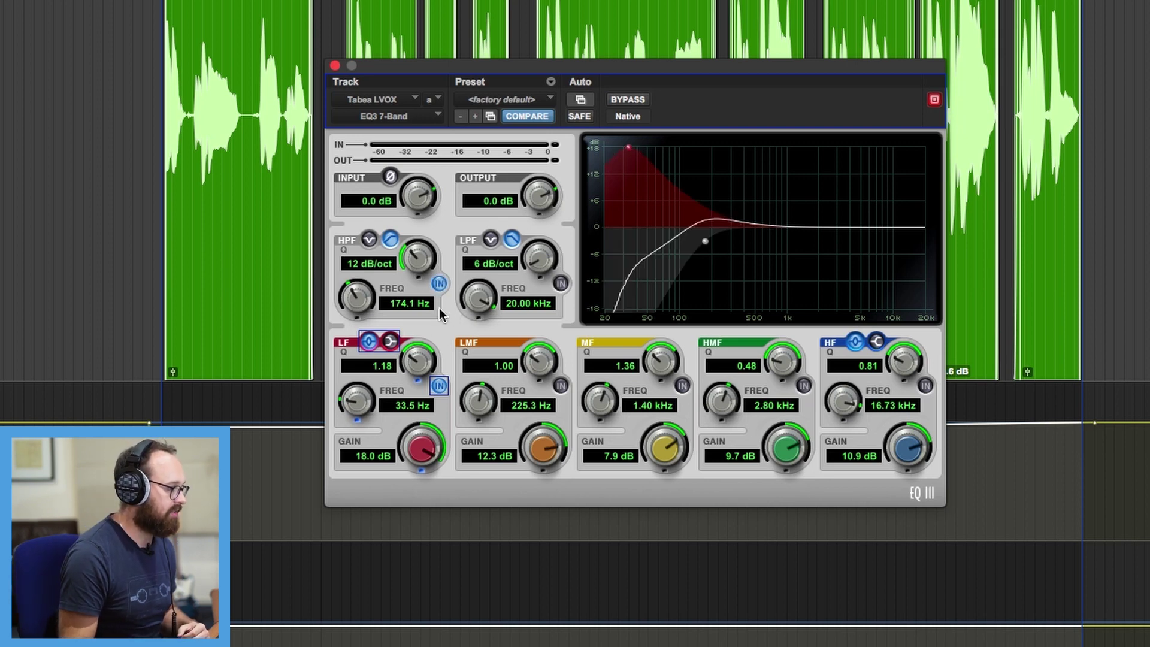
pyautogui.click(437, 386)
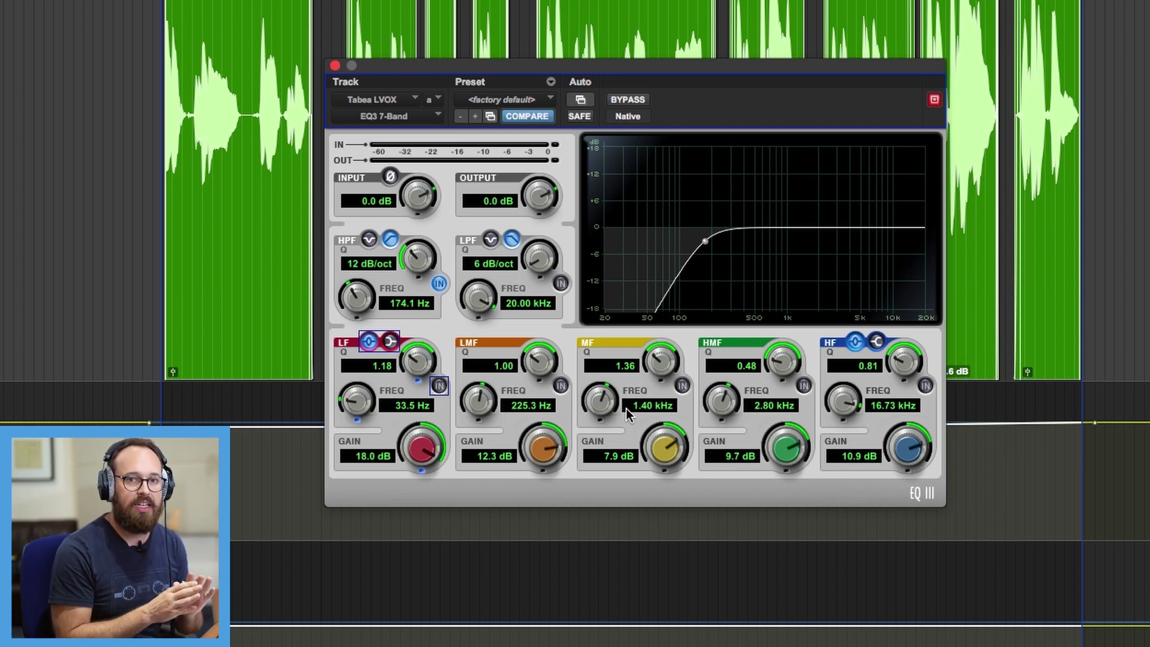
# Step: Compare the playing vocal with and without the LMF band's boost, leaving the band enabled
pyautogui.click(561, 386)
pyautogui.click(561, 386)
pyautogui.press('space')
pyautogui.click(560, 386)
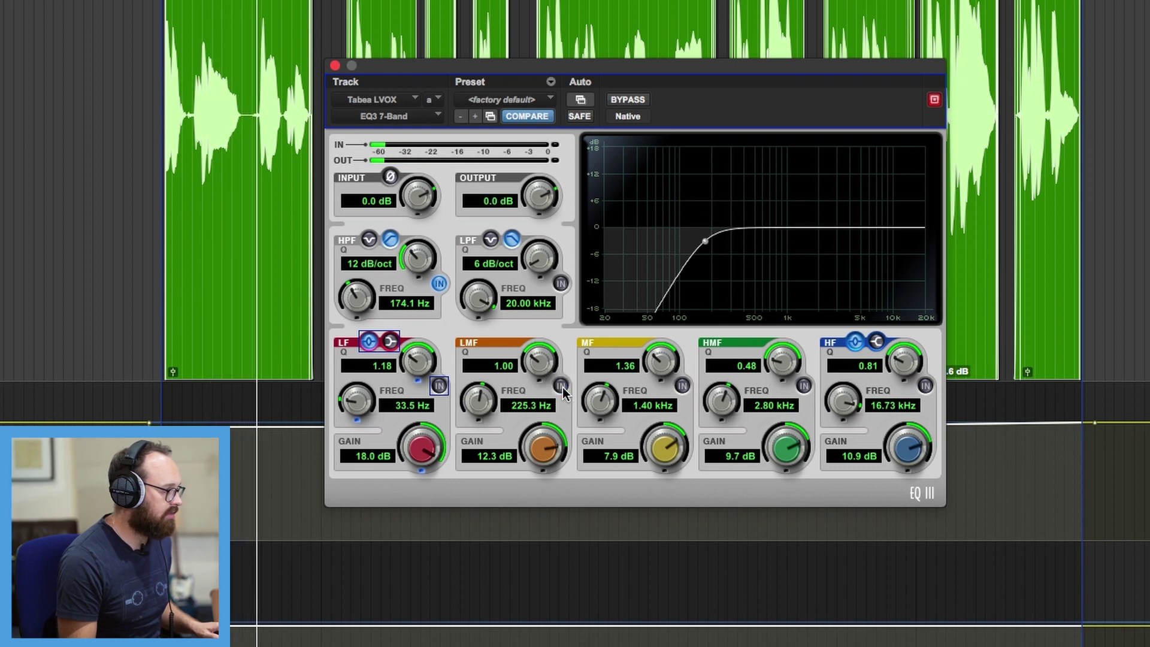
pyautogui.click(561, 387)
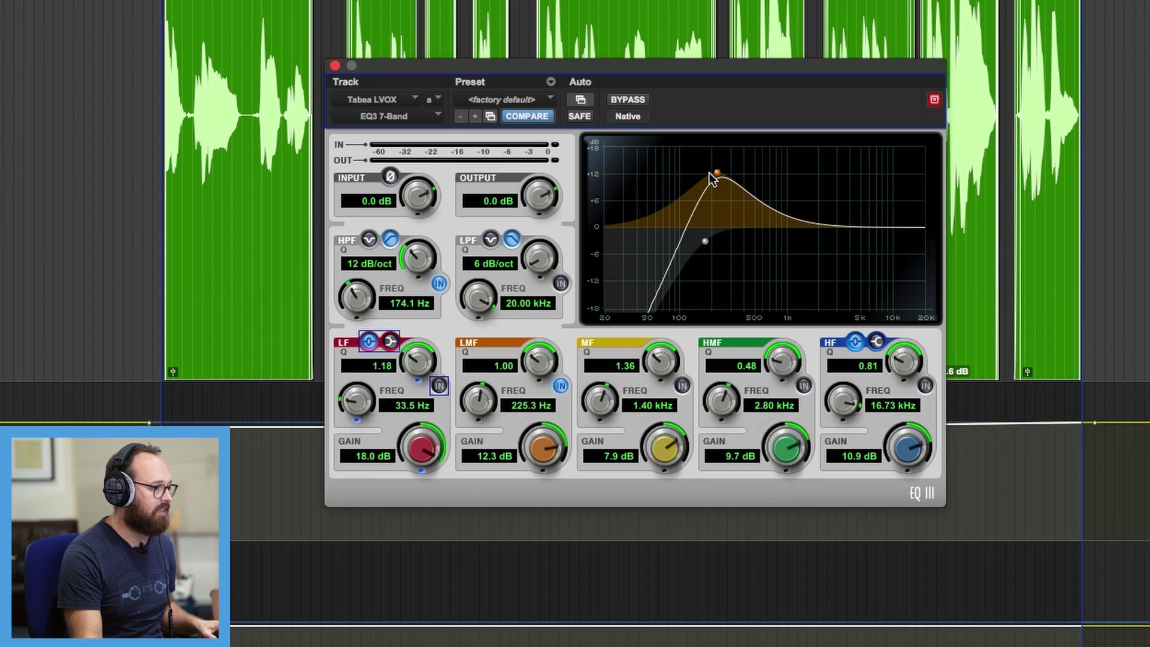
# Step: Set the LMF band's Q to 2.00 and sweep its boost up to about 363 Hz during playback
pyautogui.moveTo(719, 174)
pyautogui.mouseDown()
pyautogui.moveTo(687, 174)
pyautogui.moveTo(700, 174)
pyautogui.mouseUp()
pyautogui.moveTo(552, 338); pyautogui.dragTo(551, 314)
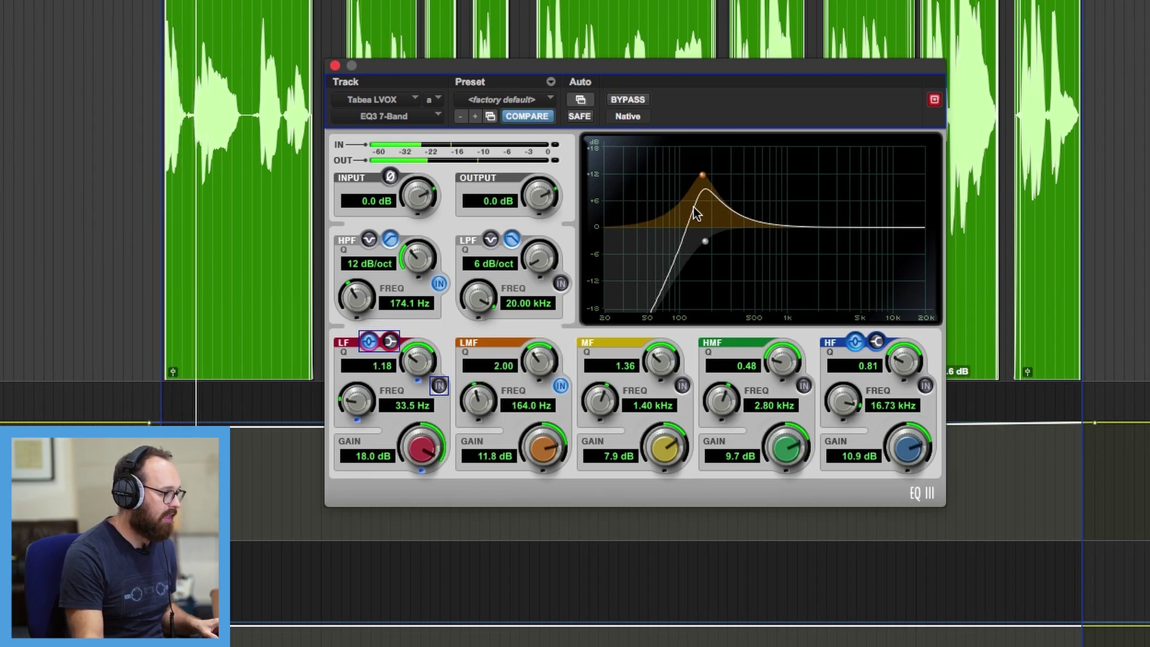
pyautogui.moveTo(702, 175); pyautogui.dragTo(739, 180)
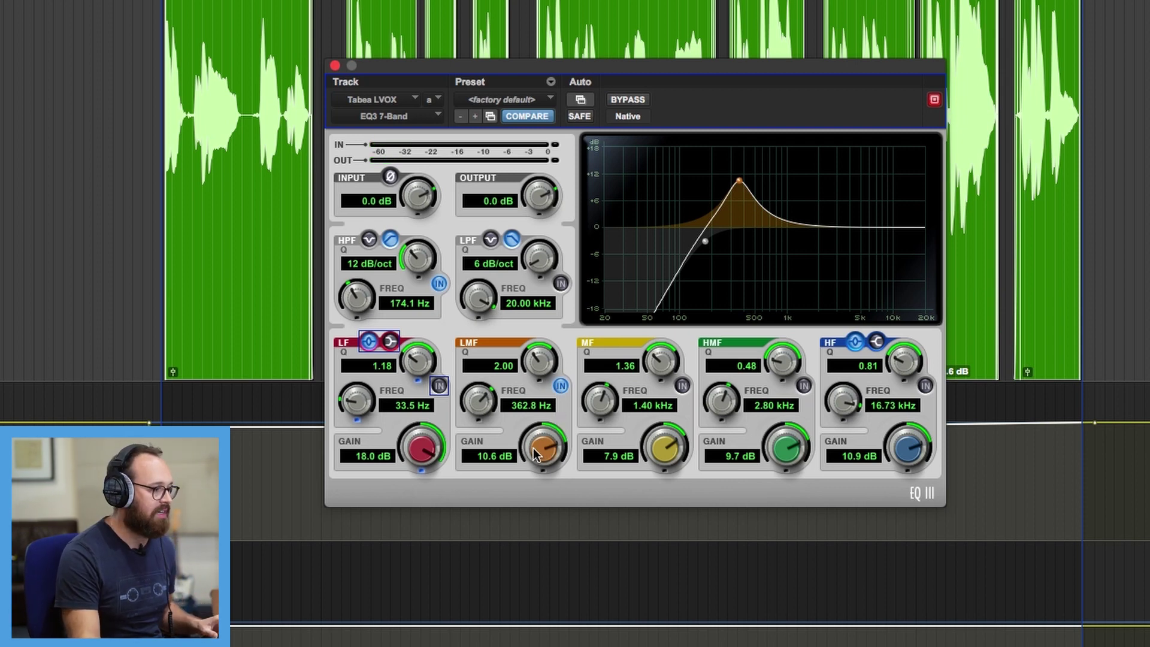
# Step: Raise the LMF gain to 14.2 dB, narrow its Q to 3.09, and compare playback with the band on and off
pyautogui.moveTo(533, 448); pyautogui.dragTo(542, 436)
pyautogui.moveTo(539, 361); pyautogui.dragTo(540, 350)
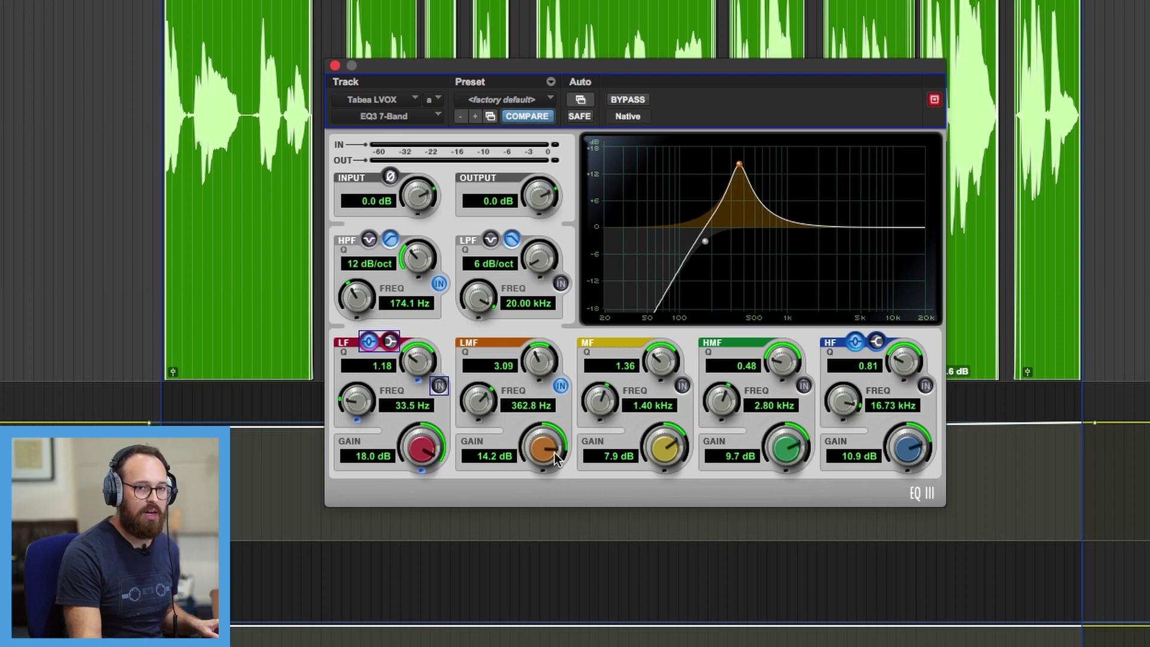
pyautogui.press('space')
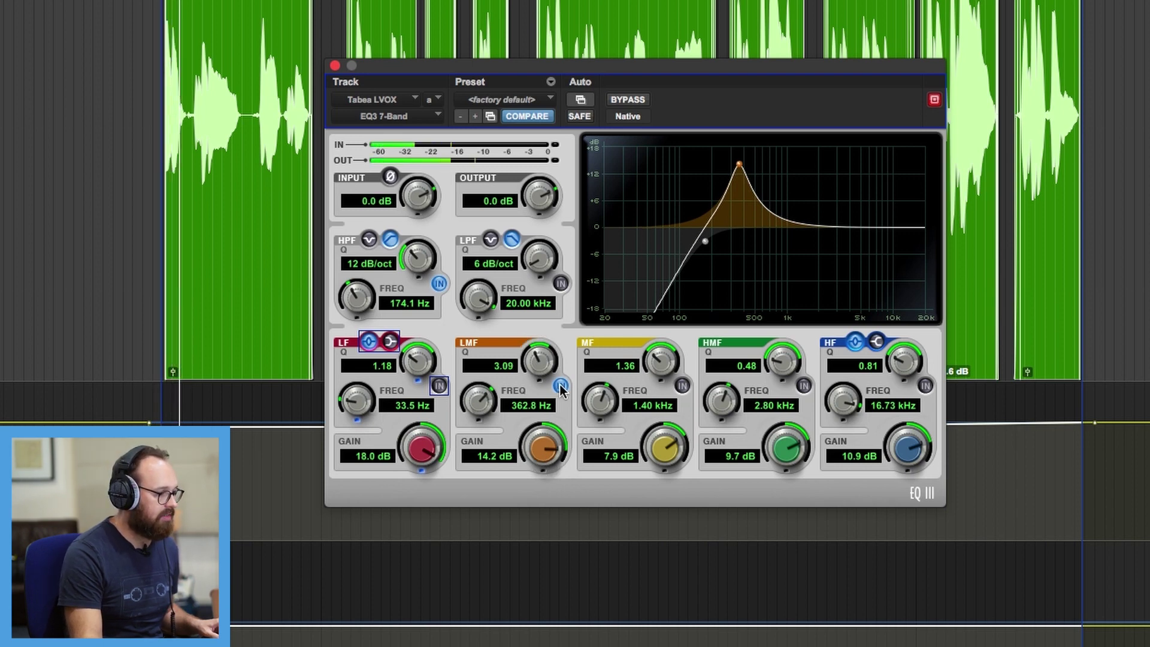
pyautogui.click(560, 386)
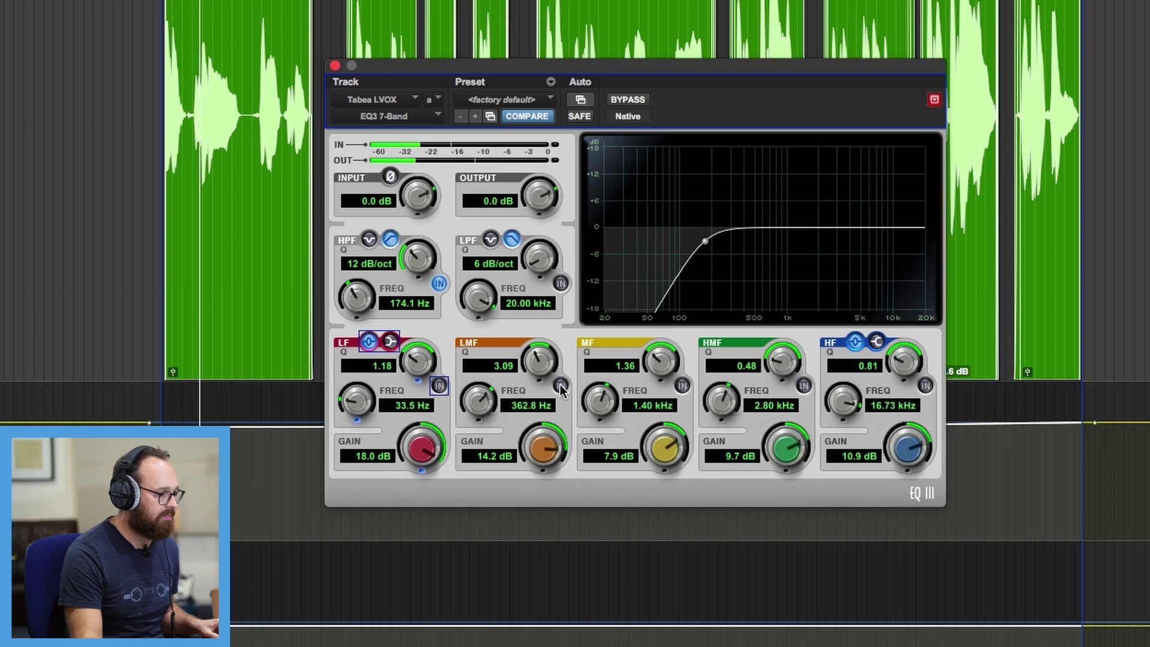
pyautogui.click(560, 386)
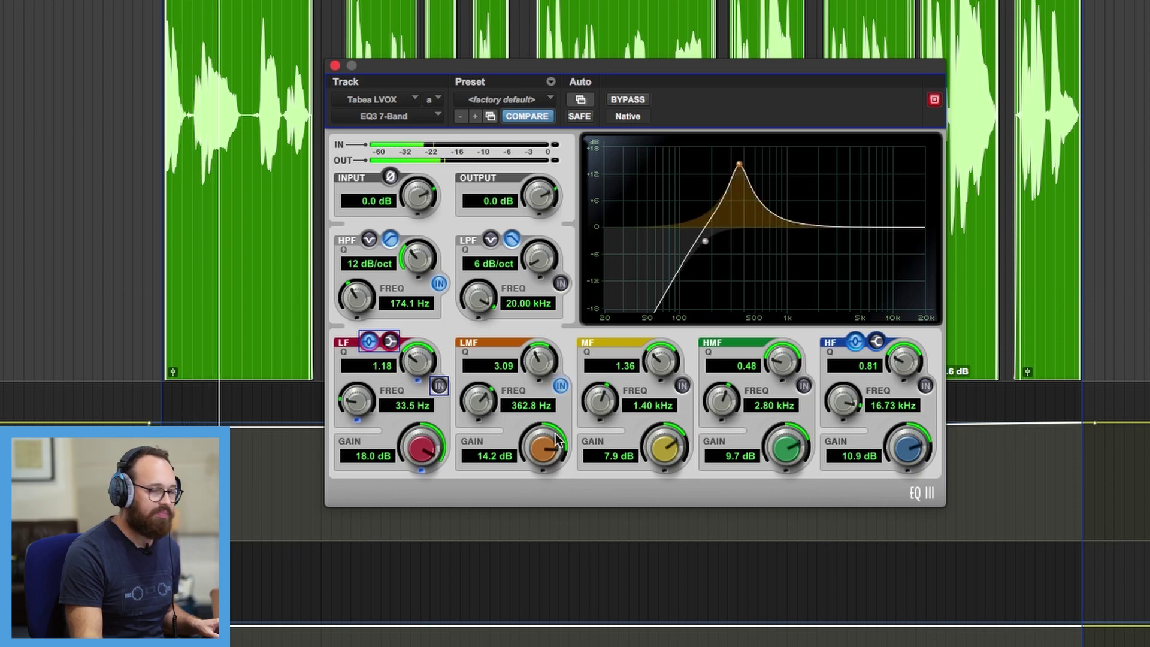
# Step: Turn the LMF band into a -6.9 dB cut and bypass the EQ during playback for comparison
pyautogui.moveTo(548, 443); pyautogui.dragTo(506, 497)
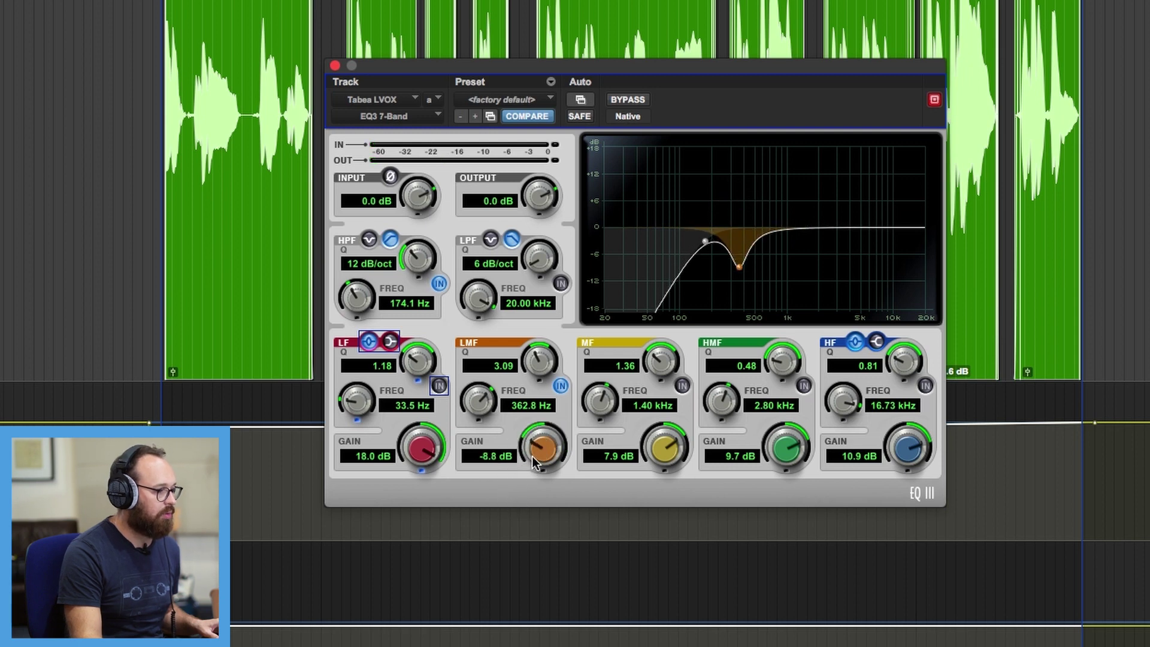
pyautogui.moveTo(532, 457); pyautogui.dragTo(534, 450)
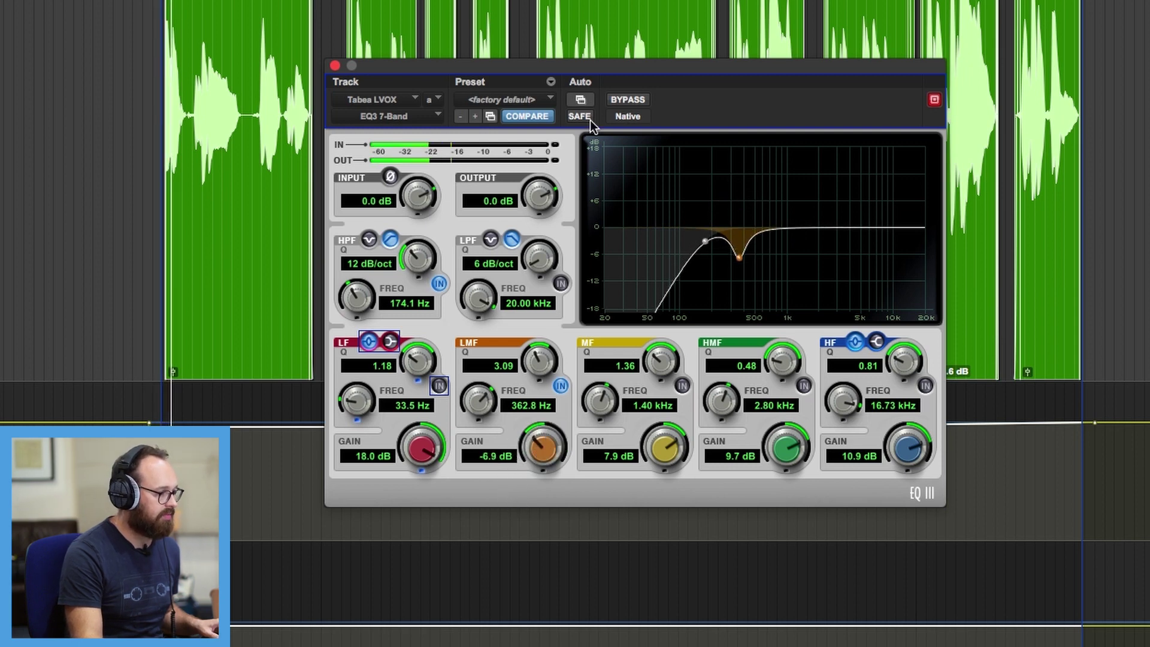
pyautogui.click(625, 98)
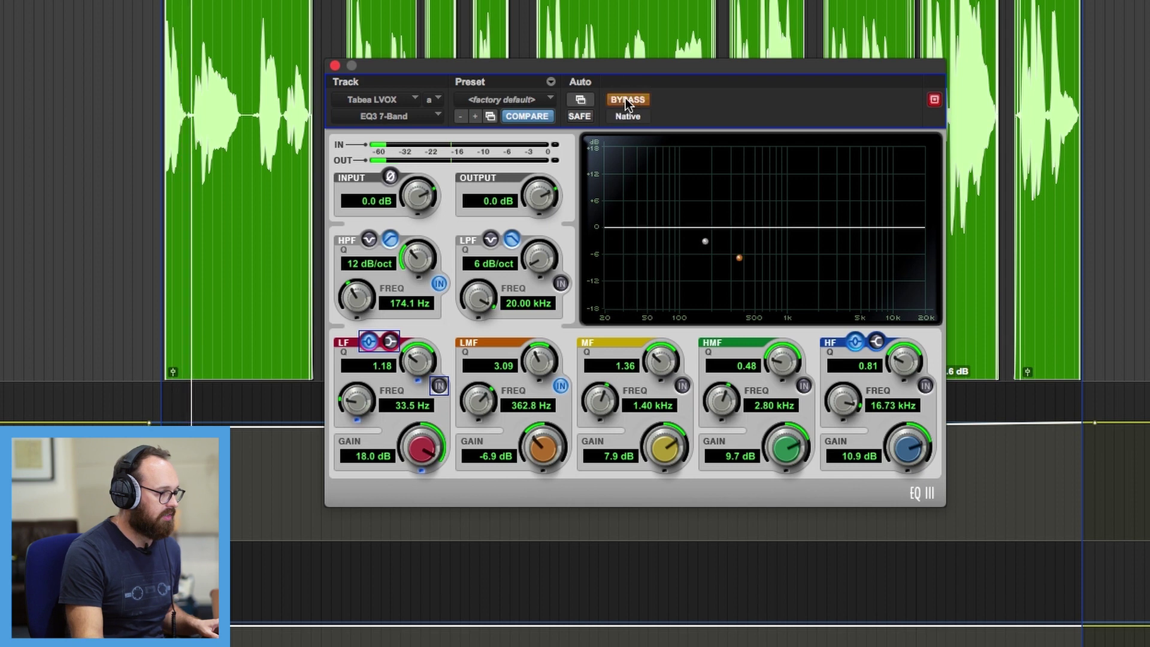
# Step: Take the EQ out of bypass and reshape the LMF band into a broad 4.9 dB boost at 196.1 Hz with Q 0.52
pyautogui.click(625, 98)
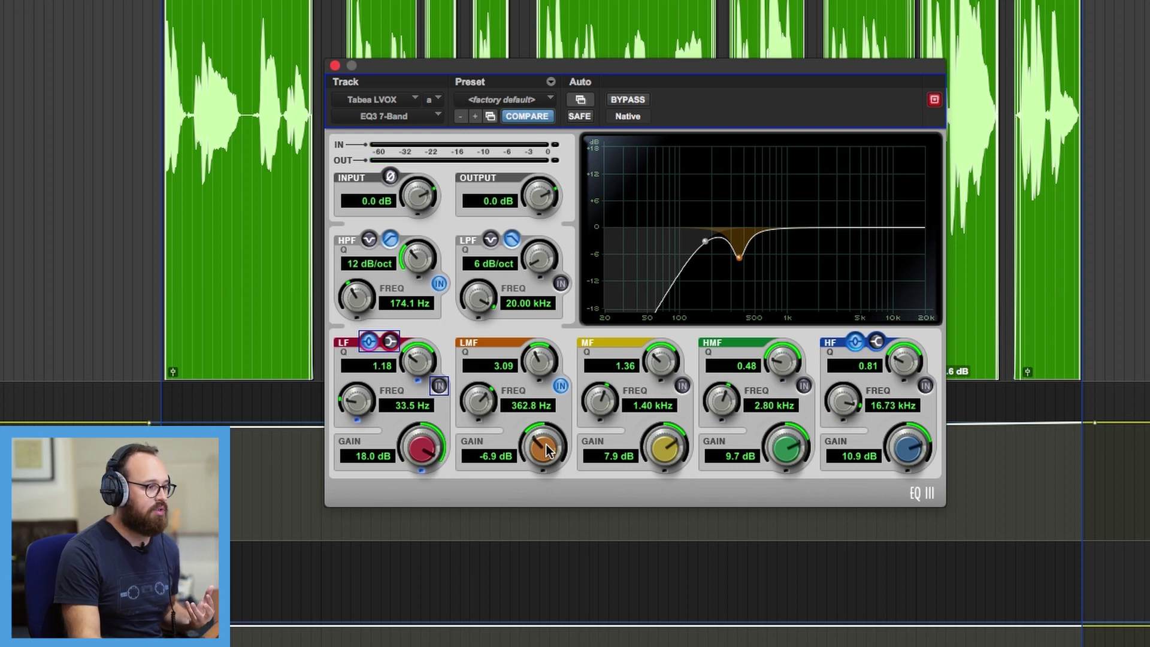
pyautogui.moveTo(539, 357); pyautogui.dragTo(521, 385)
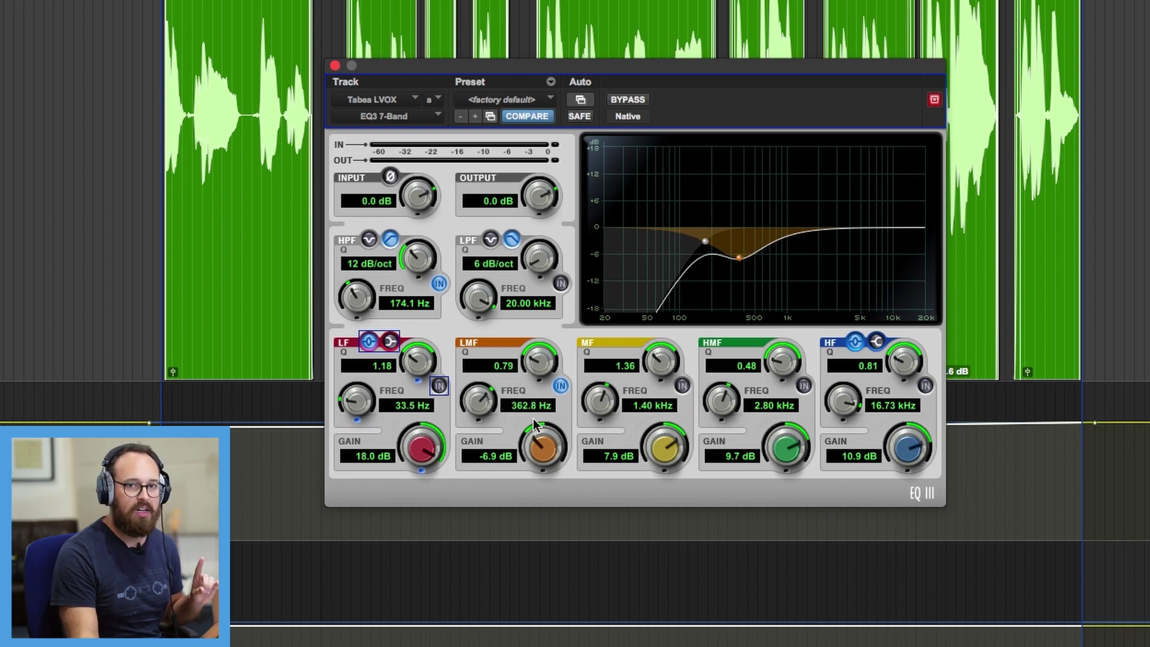
pyautogui.moveTo(548, 419); pyautogui.dragTo(546, 410)
pyautogui.moveTo(743, 208); pyautogui.dragTo(711, 190)
pyautogui.moveTo(541, 446); pyautogui.dragTo(544, 446)
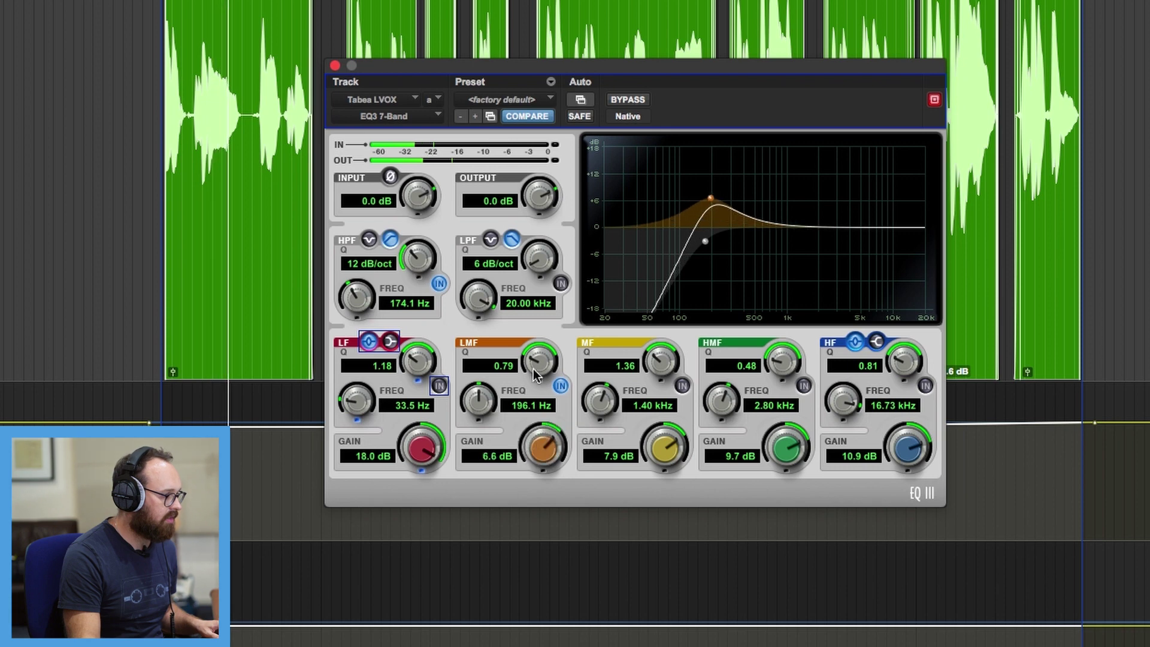
pyautogui.moveTo(522, 366); pyautogui.dragTo(530, 368)
pyautogui.moveTo(542, 445); pyautogui.dragTo(544, 447)
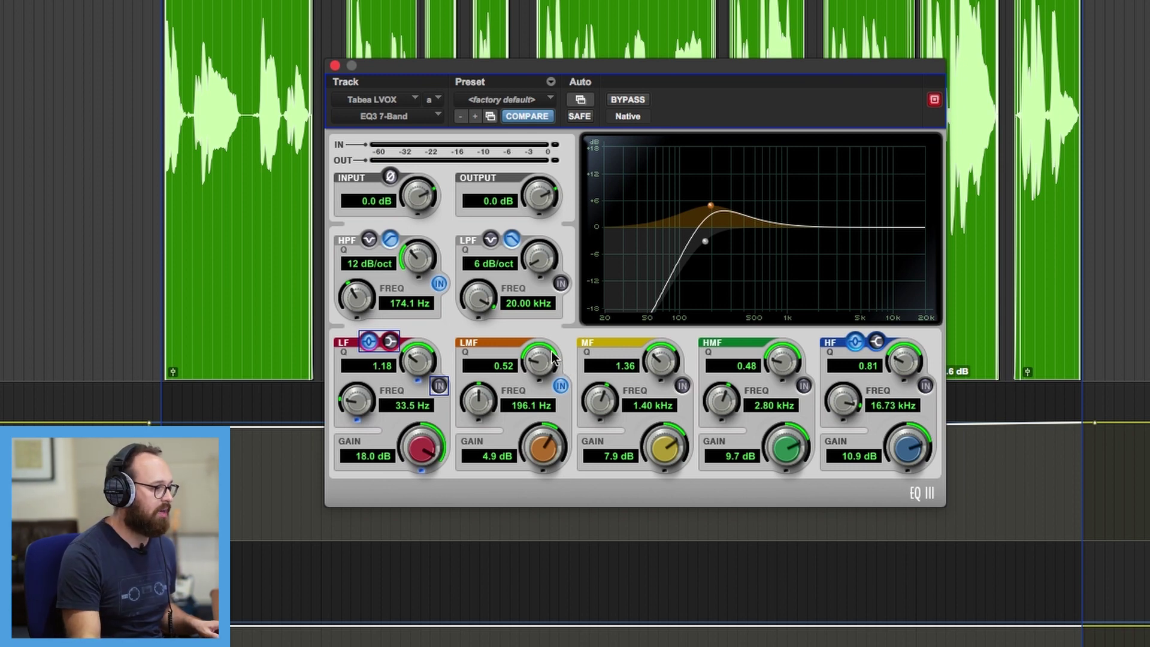
# Step: Compare the playing vocal with the LMF boost on and off, and reduce its gain to 1.8 dB
pyautogui.press('space')
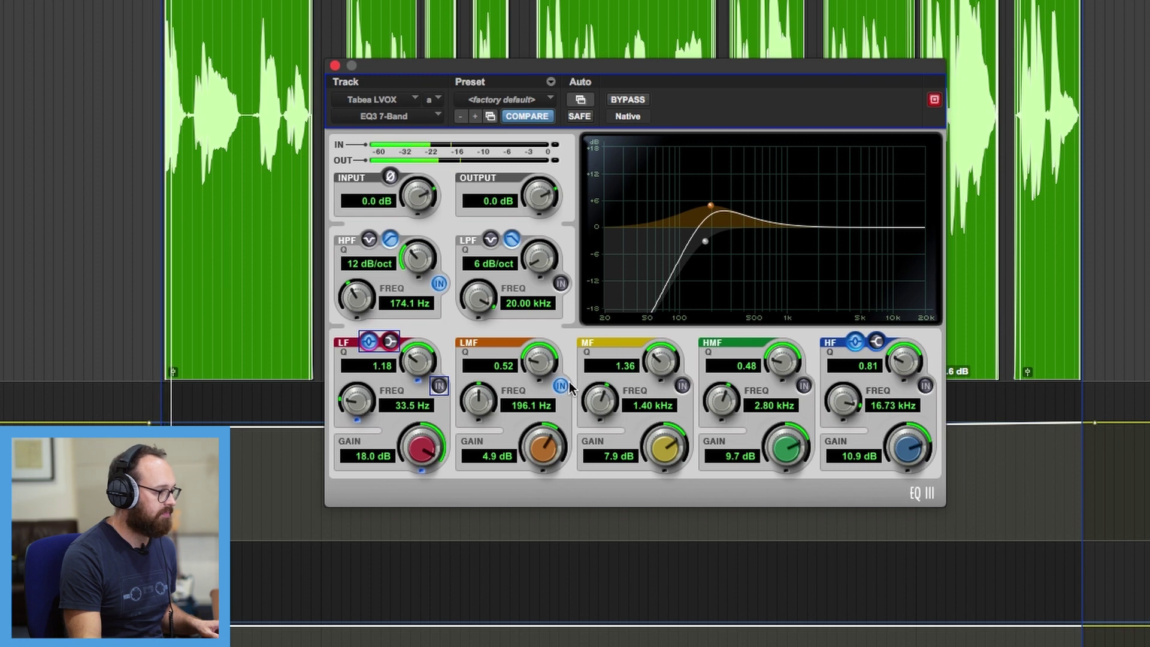
pyautogui.click(561, 387)
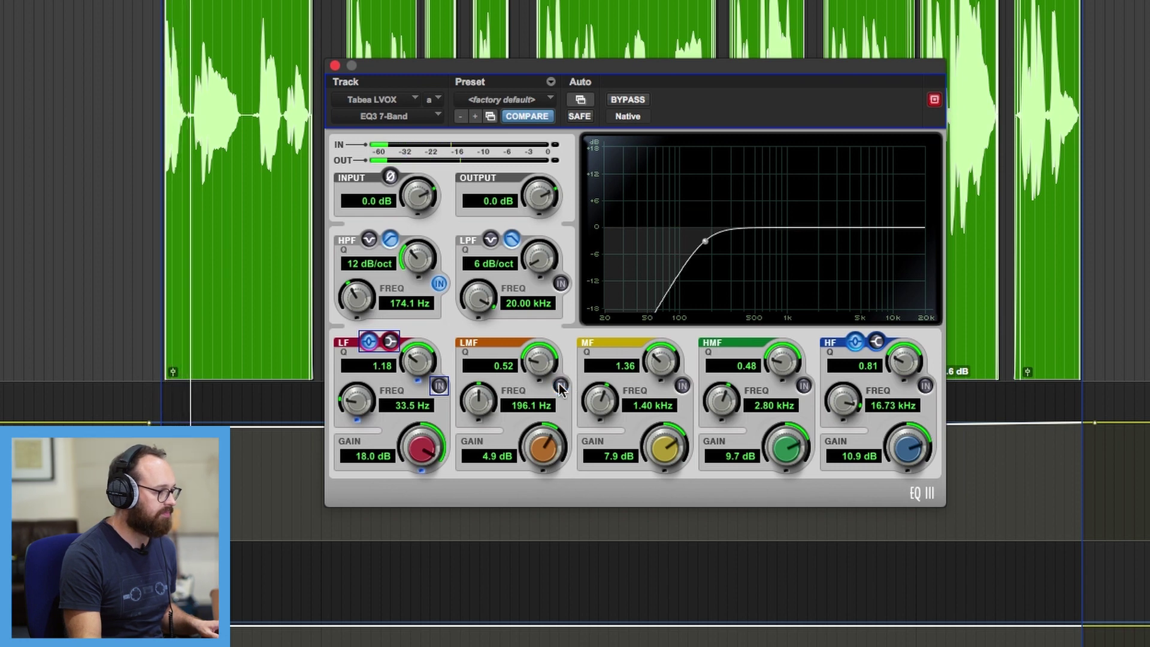
pyautogui.click(561, 387)
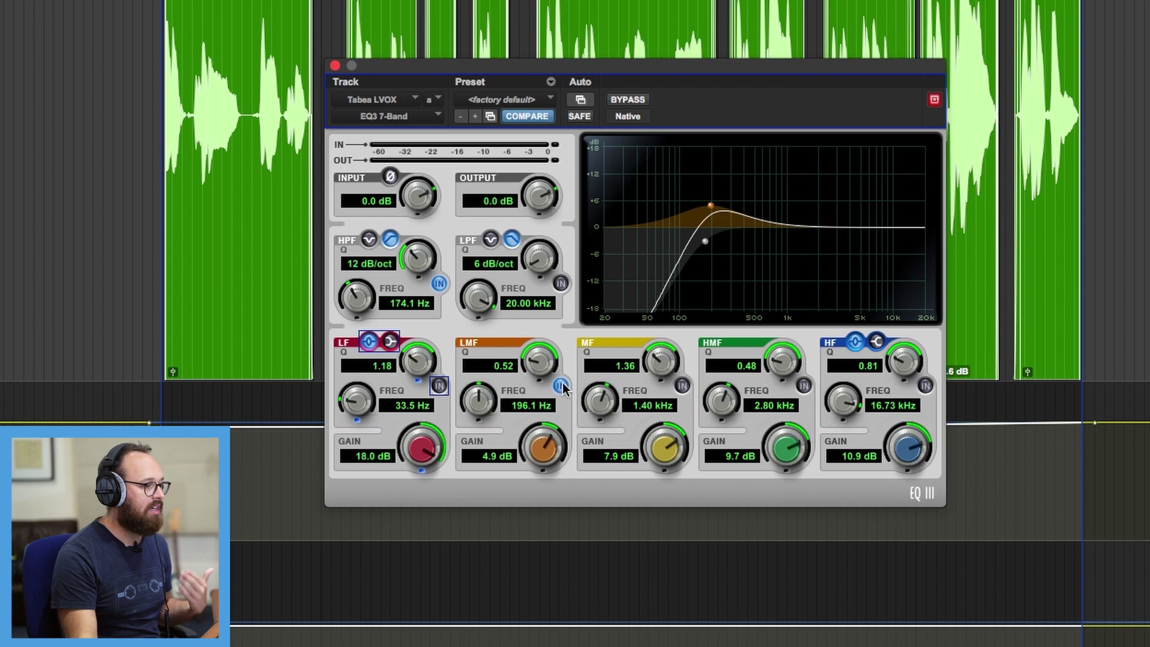
pyautogui.moveTo(545, 443); pyautogui.dragTo(526, 470)
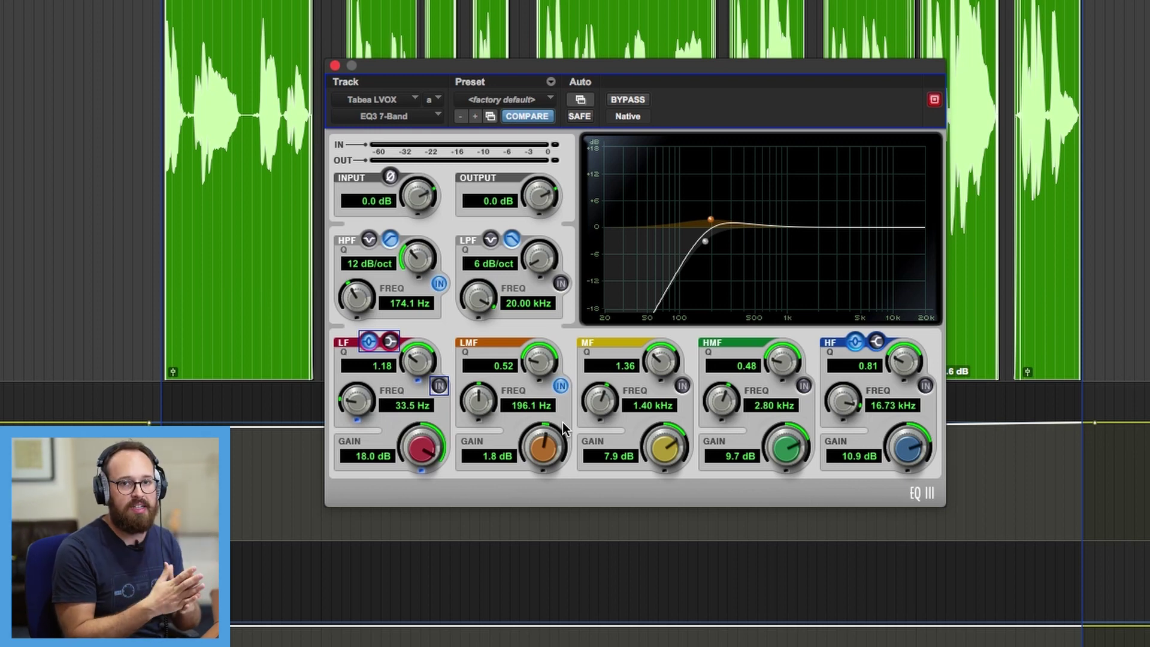
# Step: Enable the MF band at 1.40 kHz, raise its gain to 13.4 dB, and compare playback with the band on and off
pyautogui.click(677, 386)
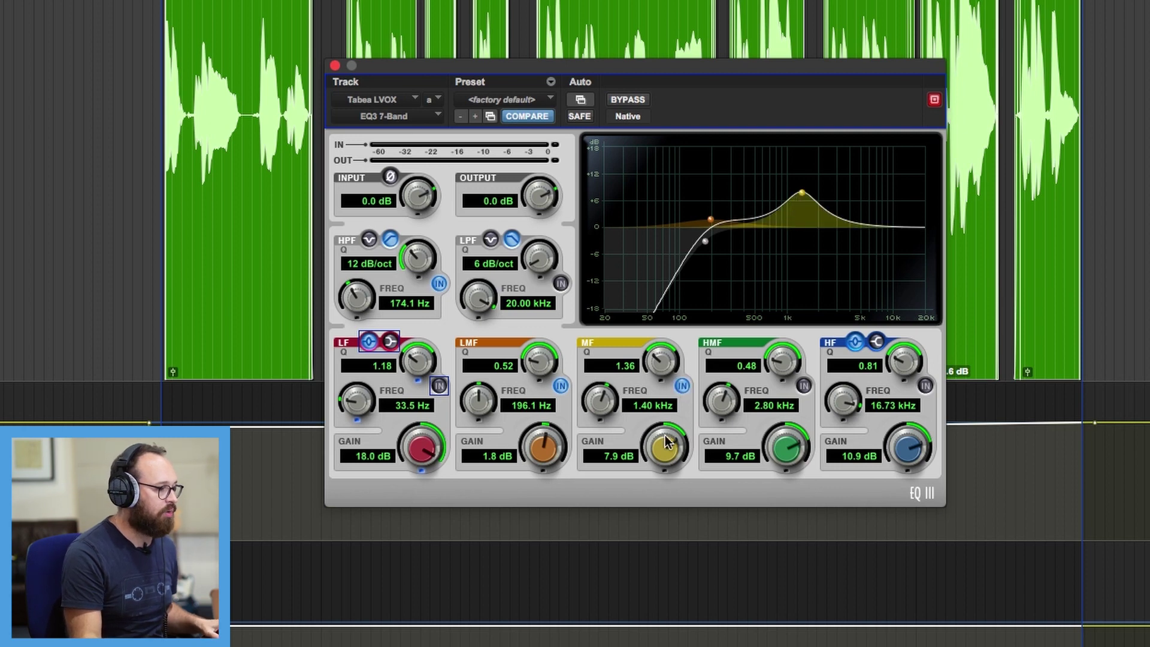
pyautogui.moveTo(665, 443); pyautogui.dragTo(665, 429)
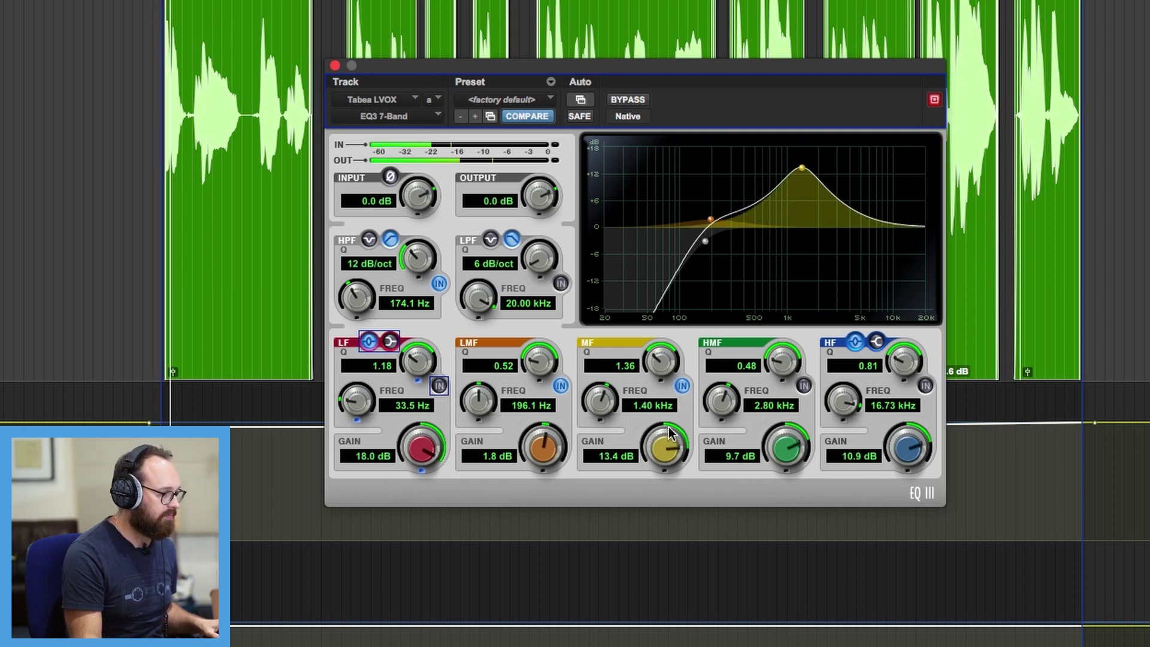
pyautogui.click(682, 387)
pyautogui.click(682, 386)
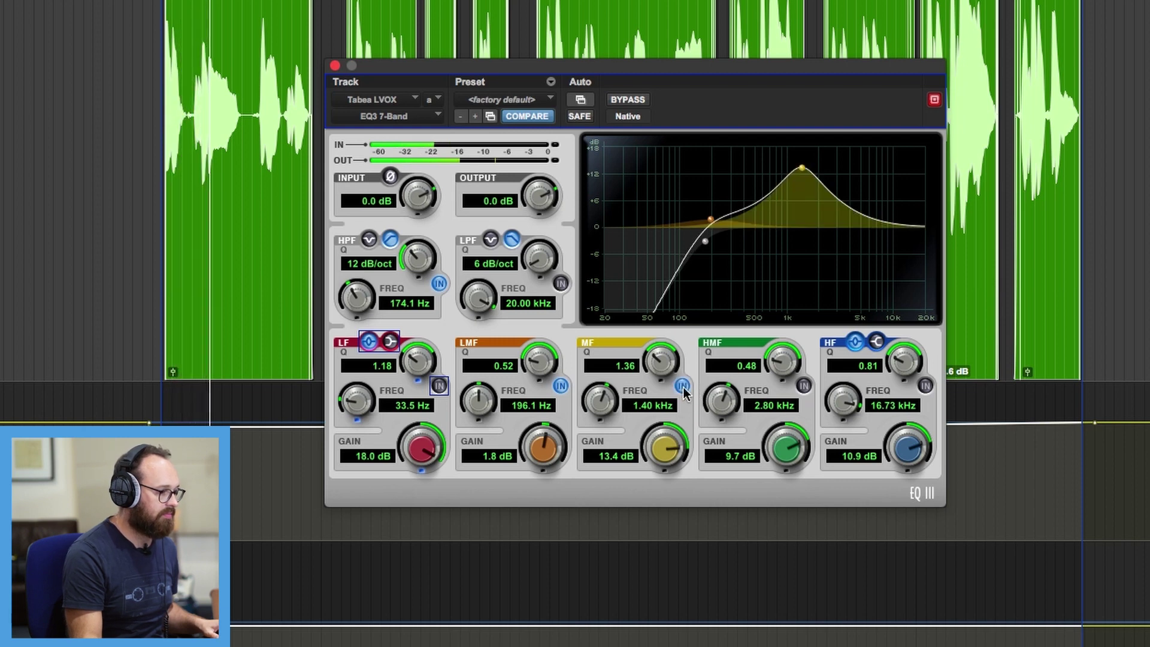
pyautogui.click(682, 386)
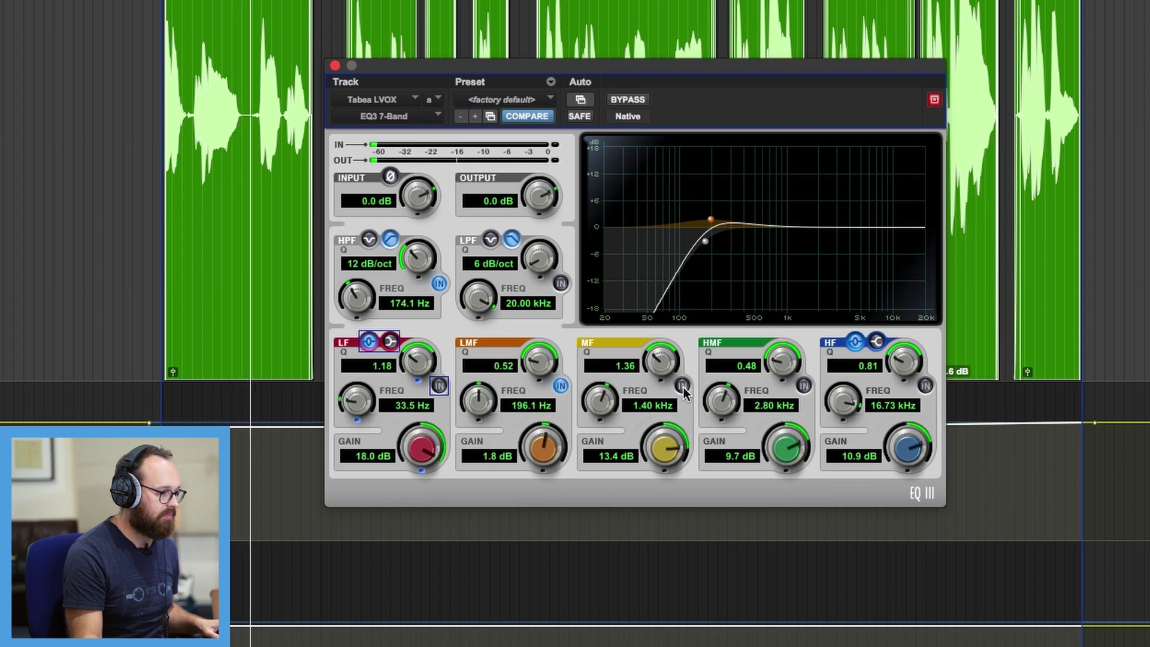
pyautogui.click(682, 386)
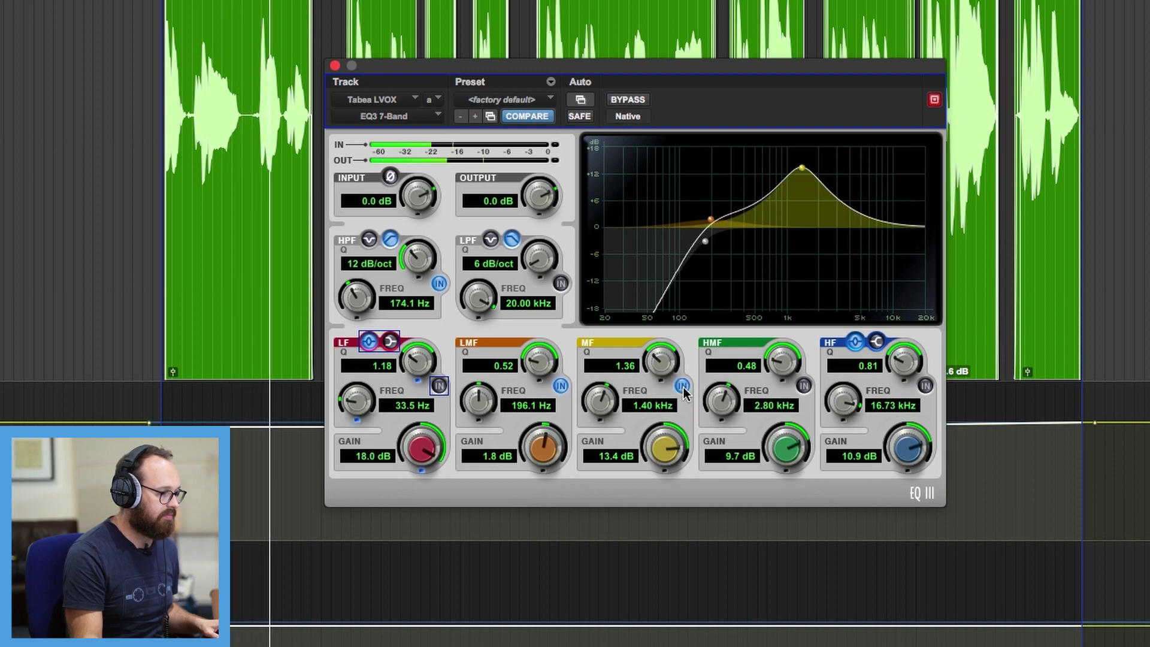
pyautogui.click(682, 386)
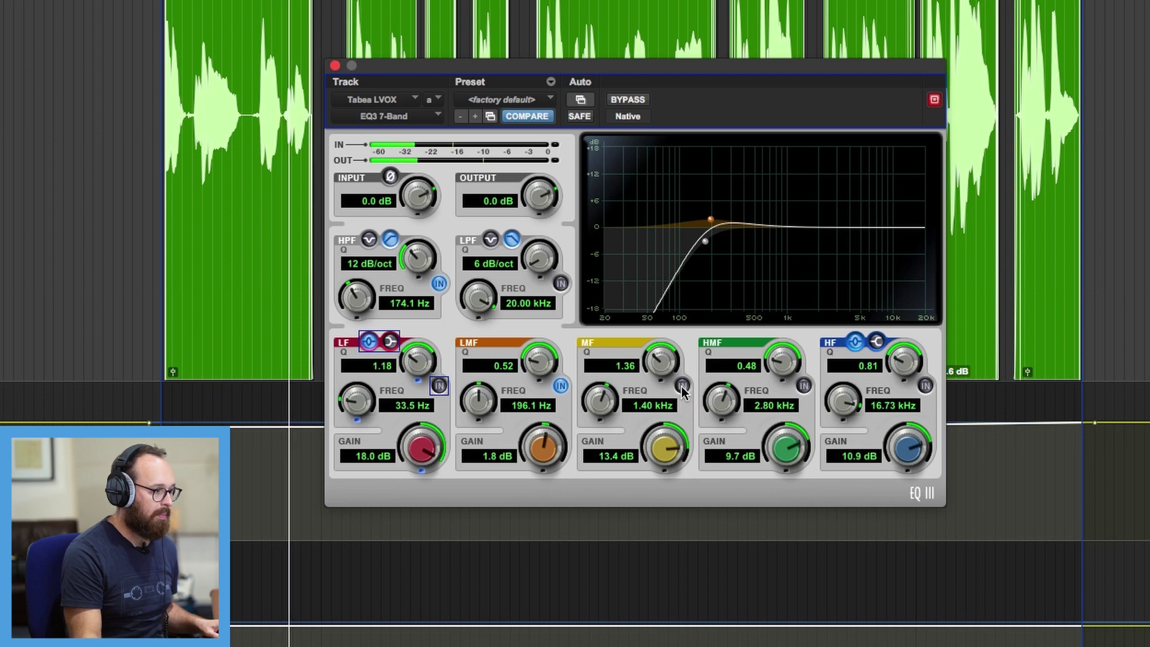
pyautogui.click(682, 386)
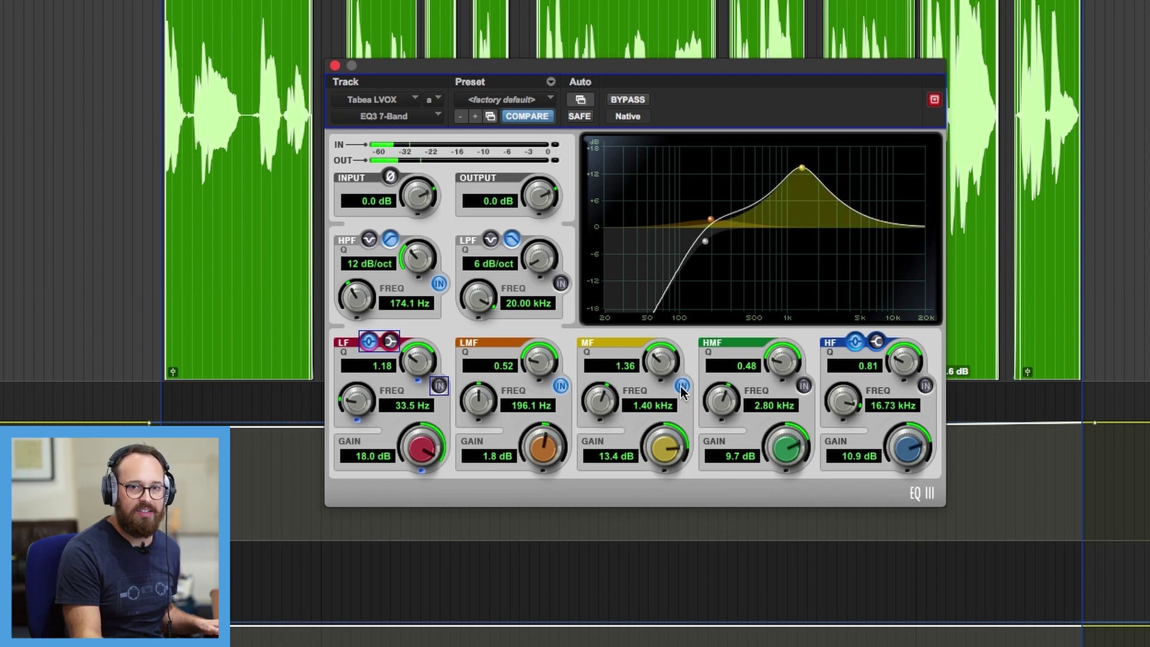
# Step: Narrow the MF band's Q to 4.52 and set its boost to 14.6 dB
pyautogui.moveTo(671, 367); pyautogui.dragTo(663, 326)
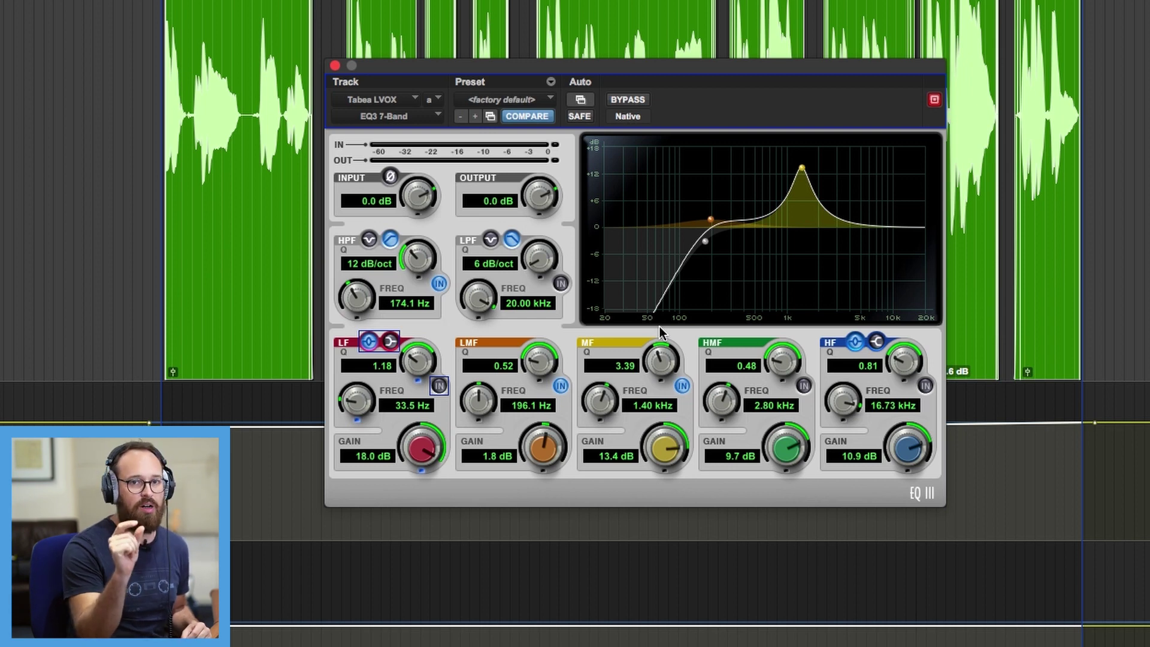
pyautogui.moveTo(661, 358); pyautogui.dragTo(680, 334)
pyautogui.moveTo(802, 168)
pyautogui.mouseDown()
pyautogui.moveTo(793, 166)
pyautogui.moveTo(815, 167)
pyautogui.moveTo(788, 170)
pyautogui.moveTo(802, 170)
pyautogui.mouseUp()
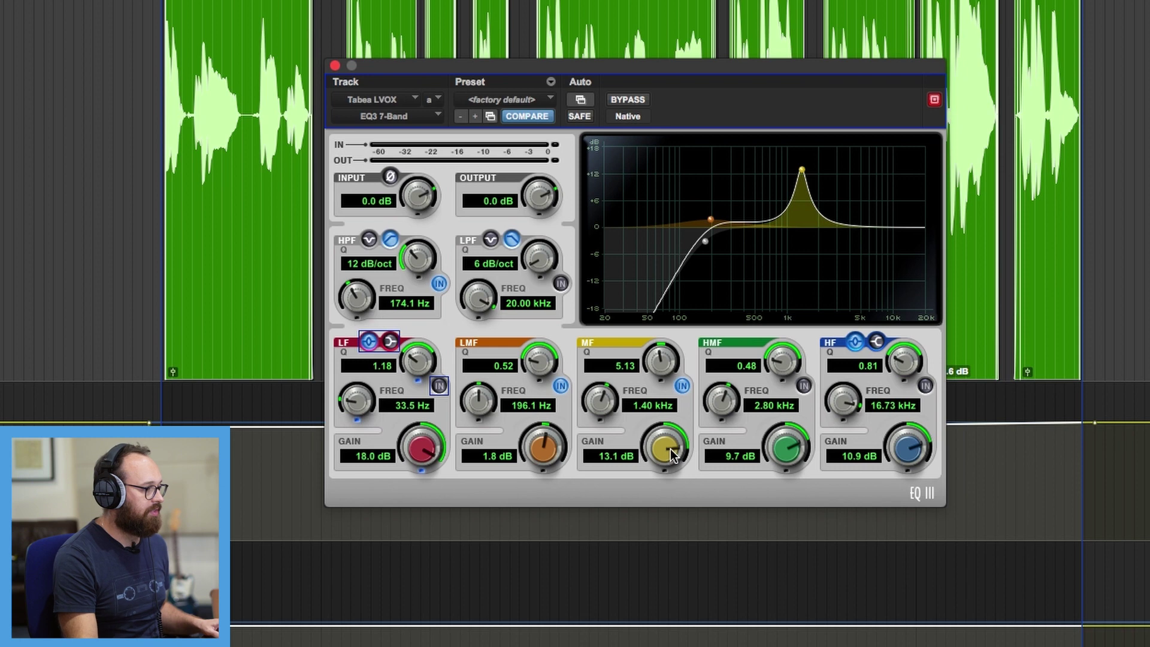
pyautogui.moveTo(657, 367); pyautogui.dragTo(655, 371)
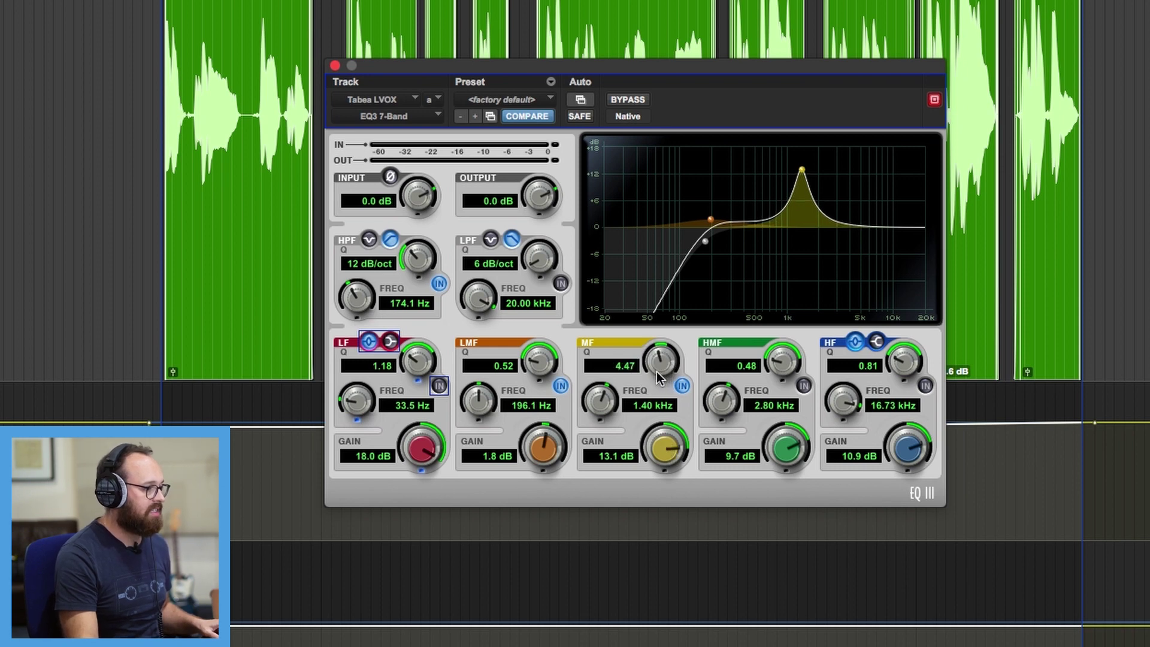
pyautogui.moveTo(665, 449); pyautogui.dragTo(669, 442)
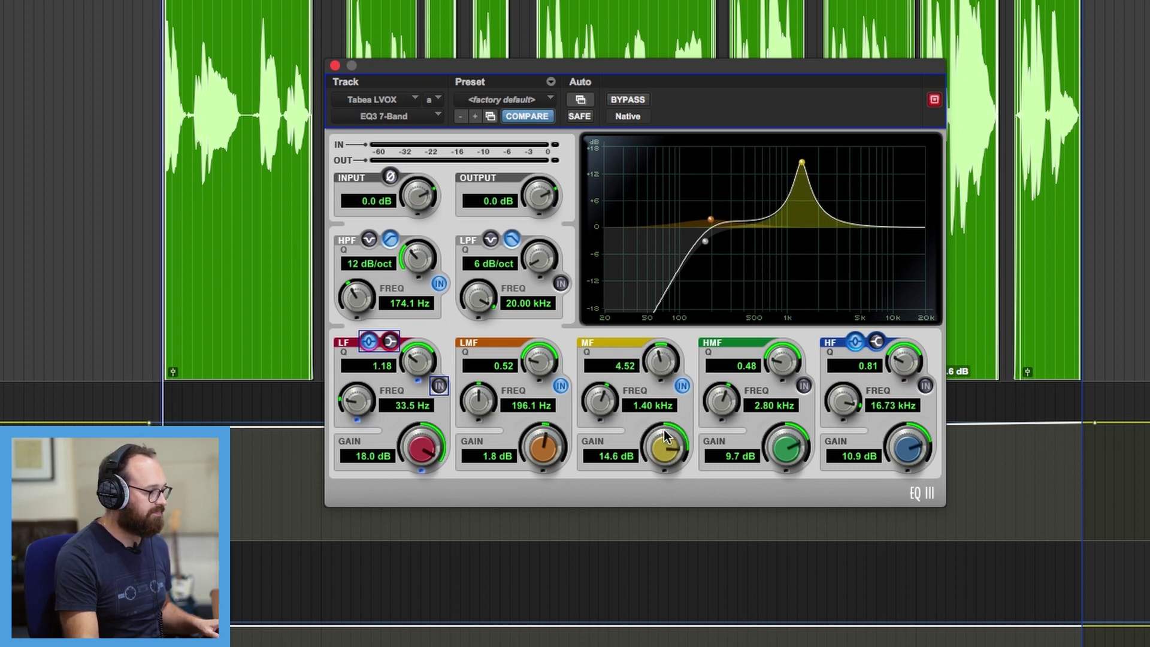
# Step: Play the vocal with and without the narrow MF boost to compare its effect, and stop playback
pyautogui.press('space')
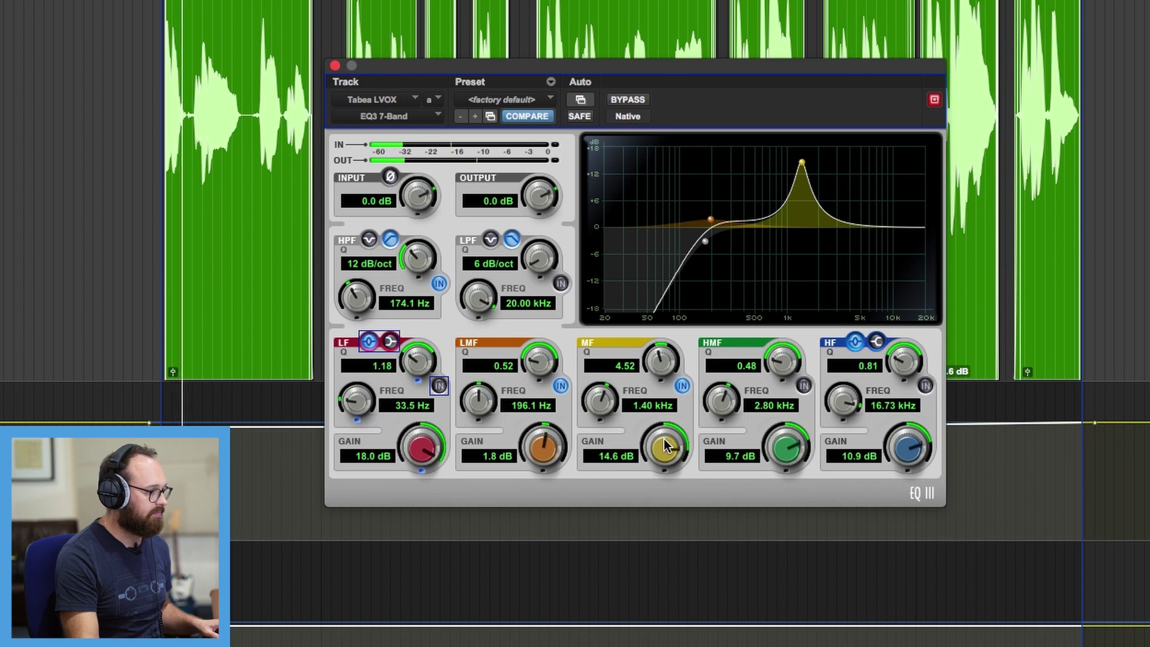
pyautogui.click(682, 385)
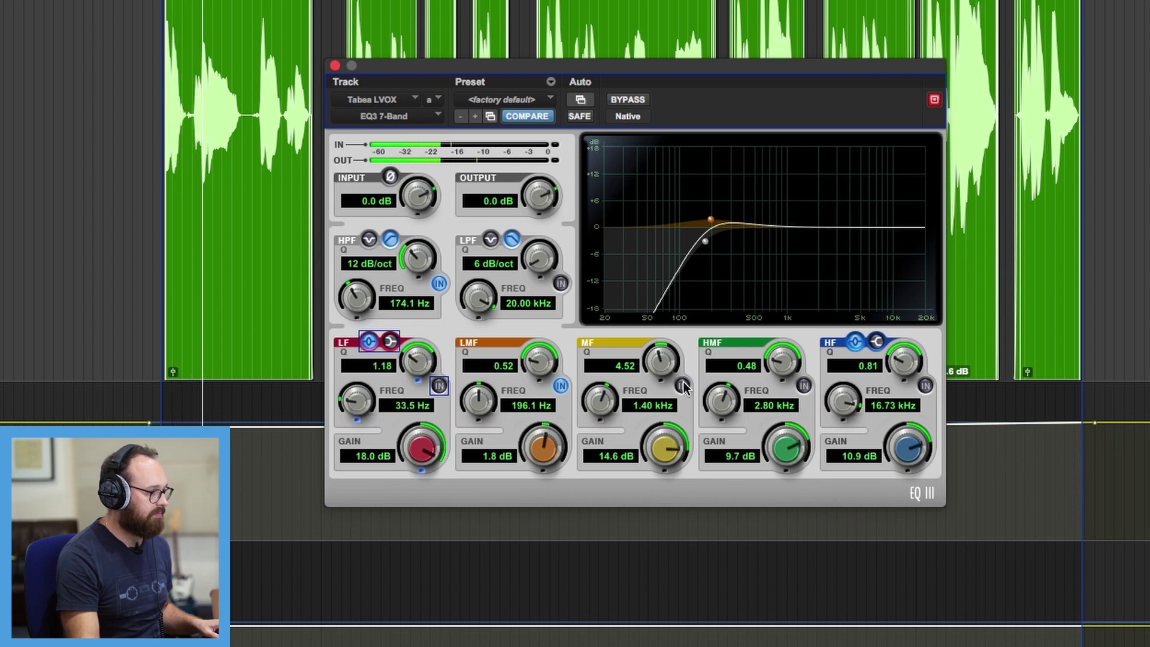
pyautogui.click(683, 384)
pyautogui.press('space')
# Step: Turn the MF band into a -6.7 dB cut with Q 5.25 and repeatedly compare playback with it on and off
pyautogui.moveTo(661, 445); pyautogui.dragTo(607, 526)
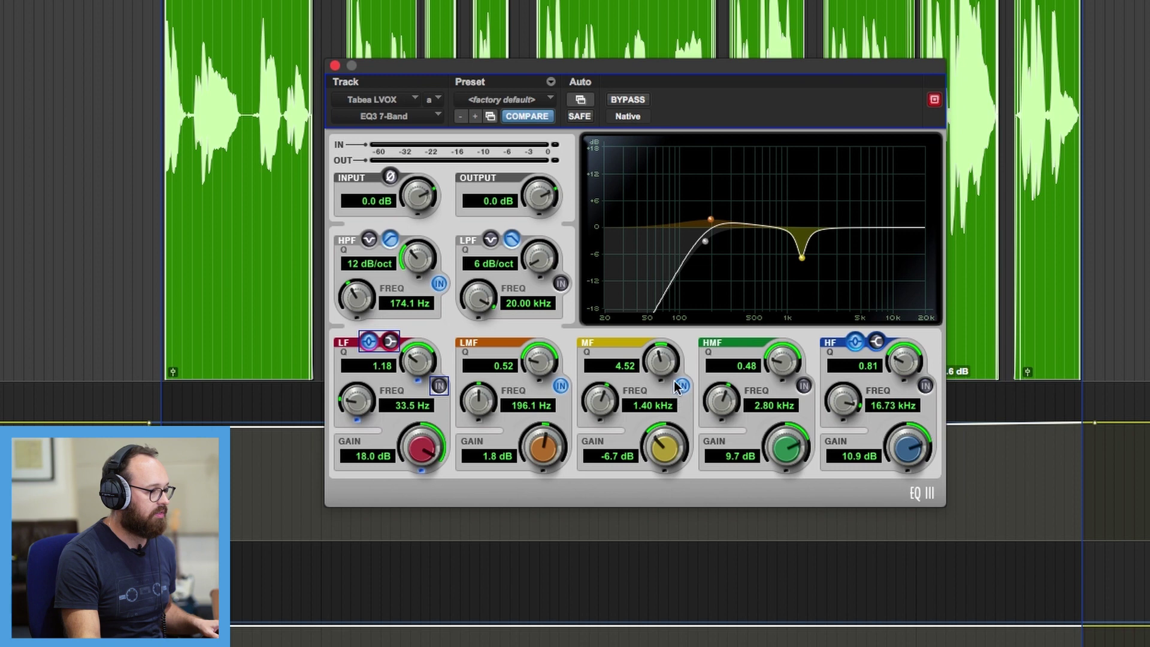
pyautogui.press('space')
pyautogui.click(682, 386)
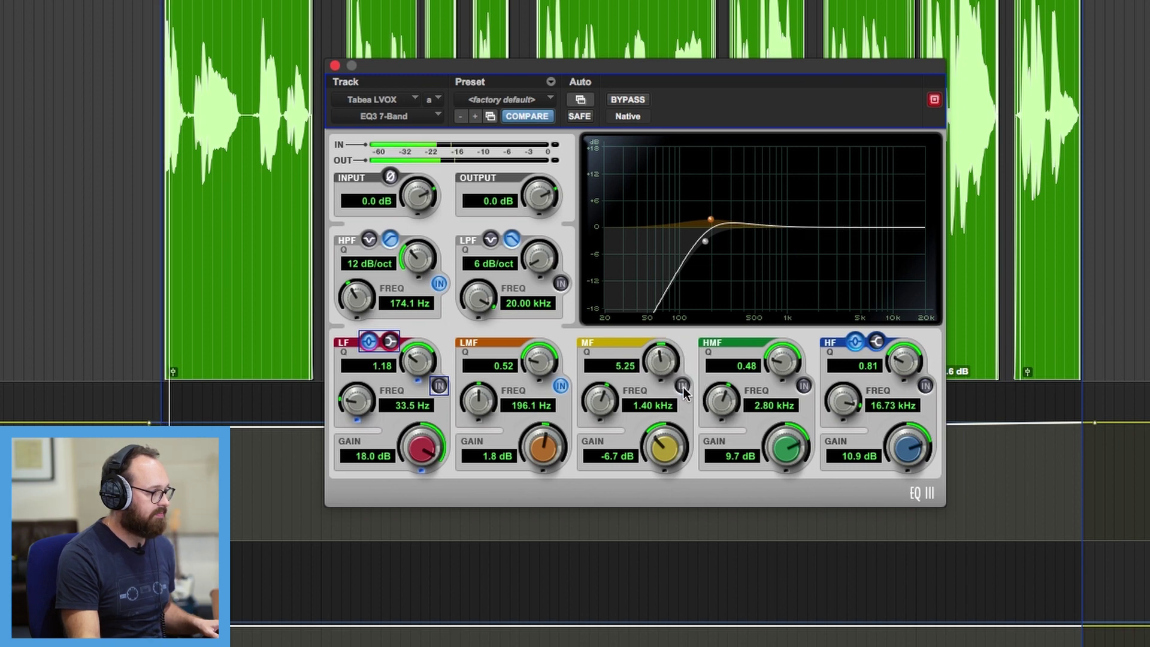
pyautogui.click(682, 386)
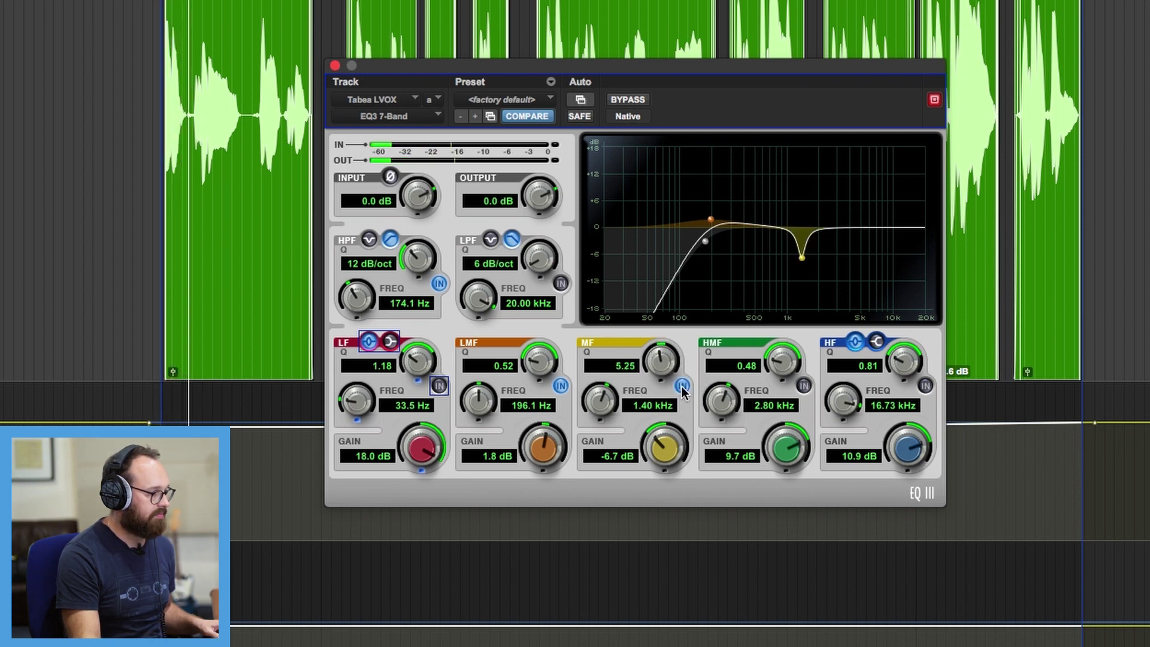
pyautogui.click(682, 387)
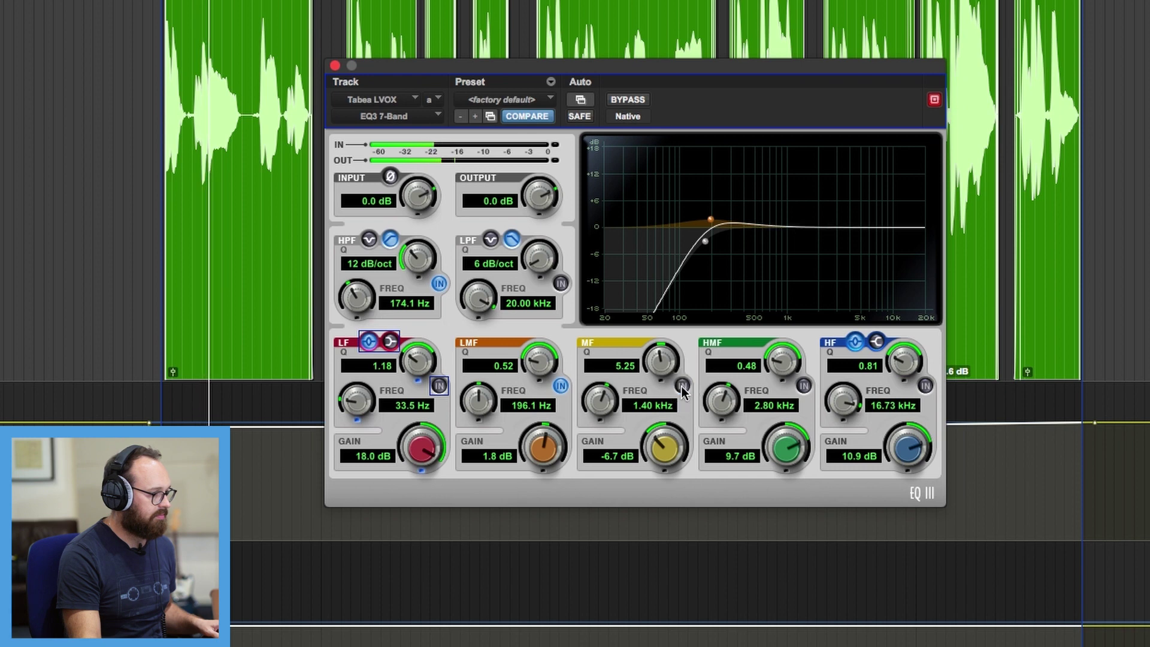
pyautogui.click(682, 387)
pyautogui.click(681, 387)
pyautogui.click(681, 387)
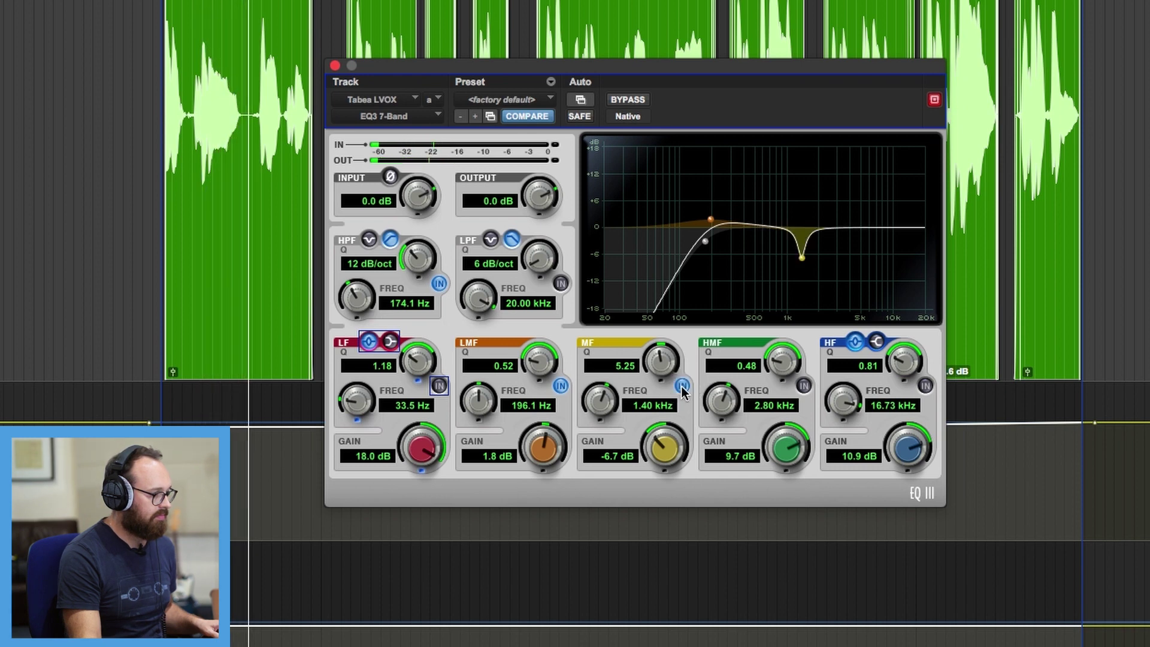
pyautogui.click(681, 386)
pyautogui.click(682, 386)
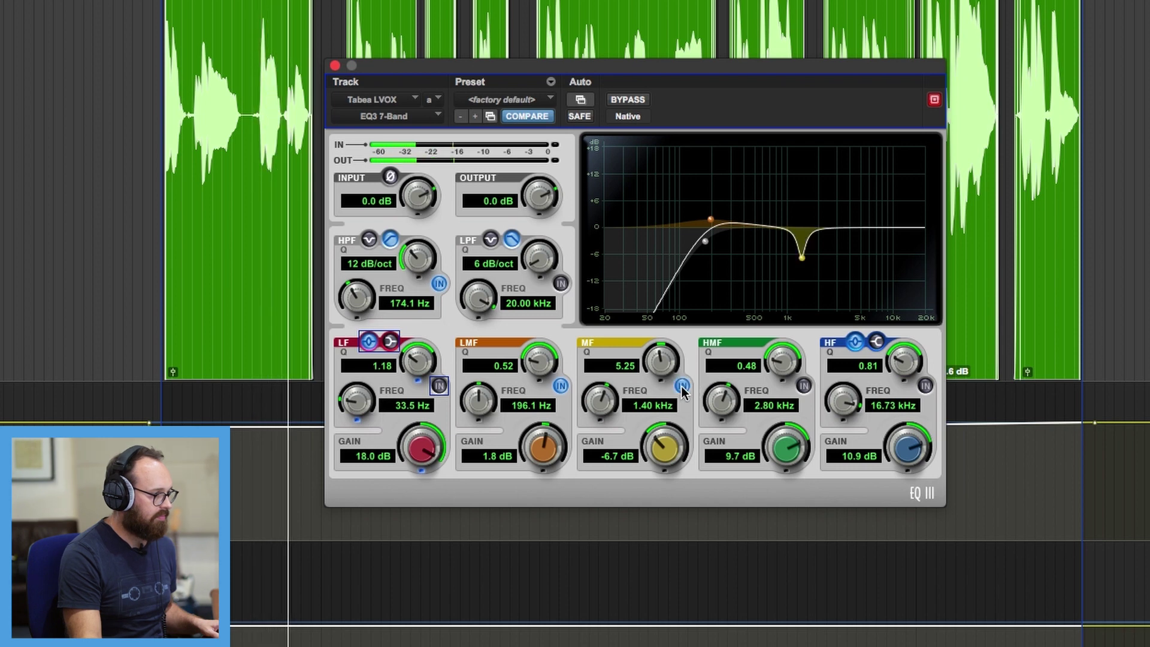
pyautogui.click(681, 386)
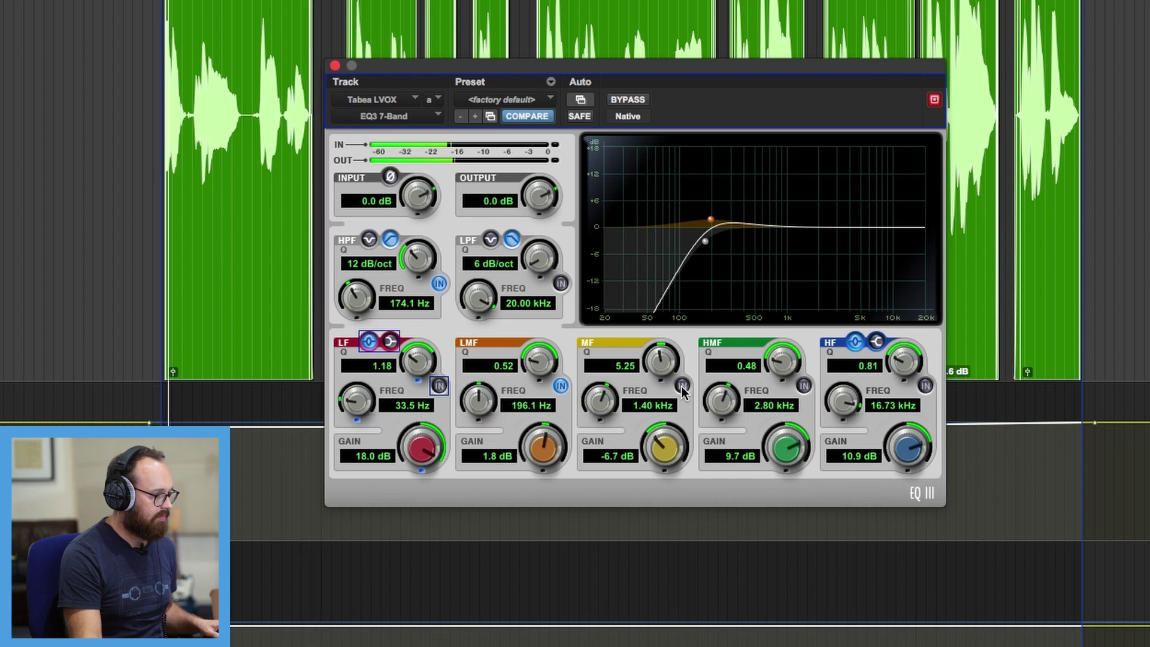
pyautogui.click(682, 386)
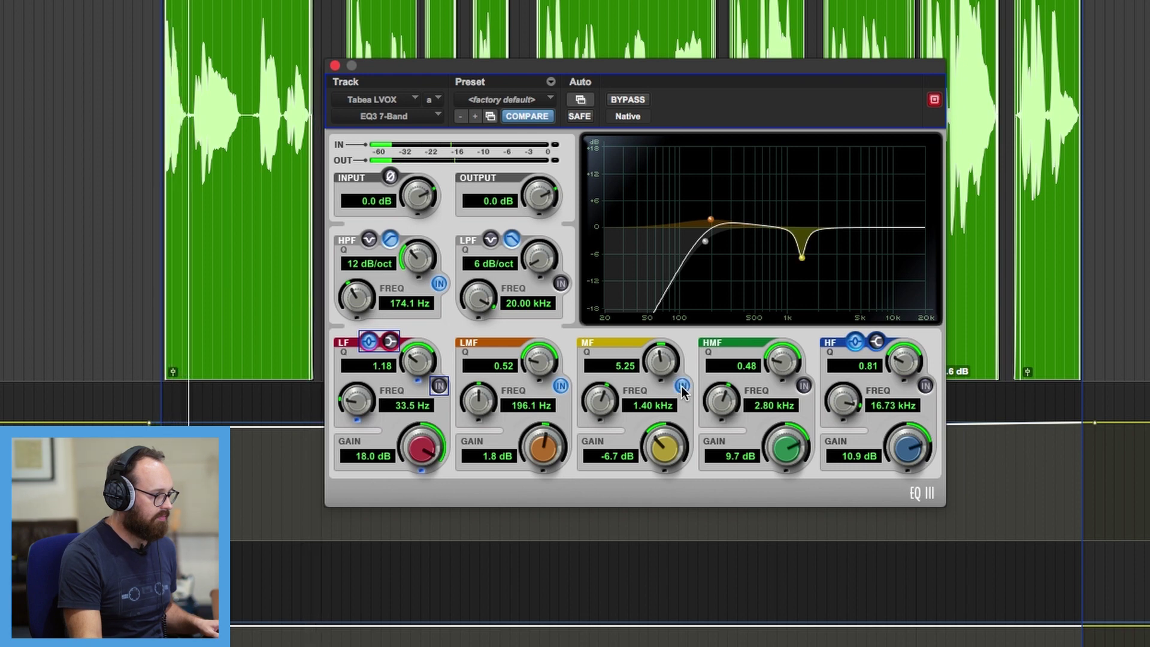
pyautogui.click(681, 387)
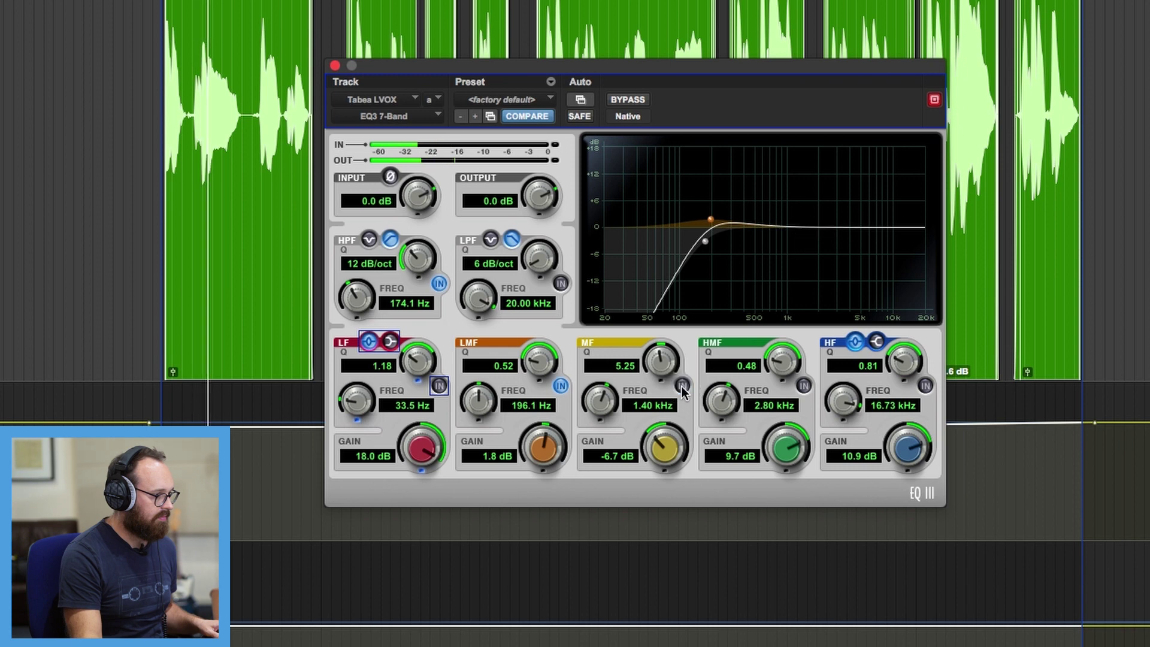
pyautogui.click(681, 386)
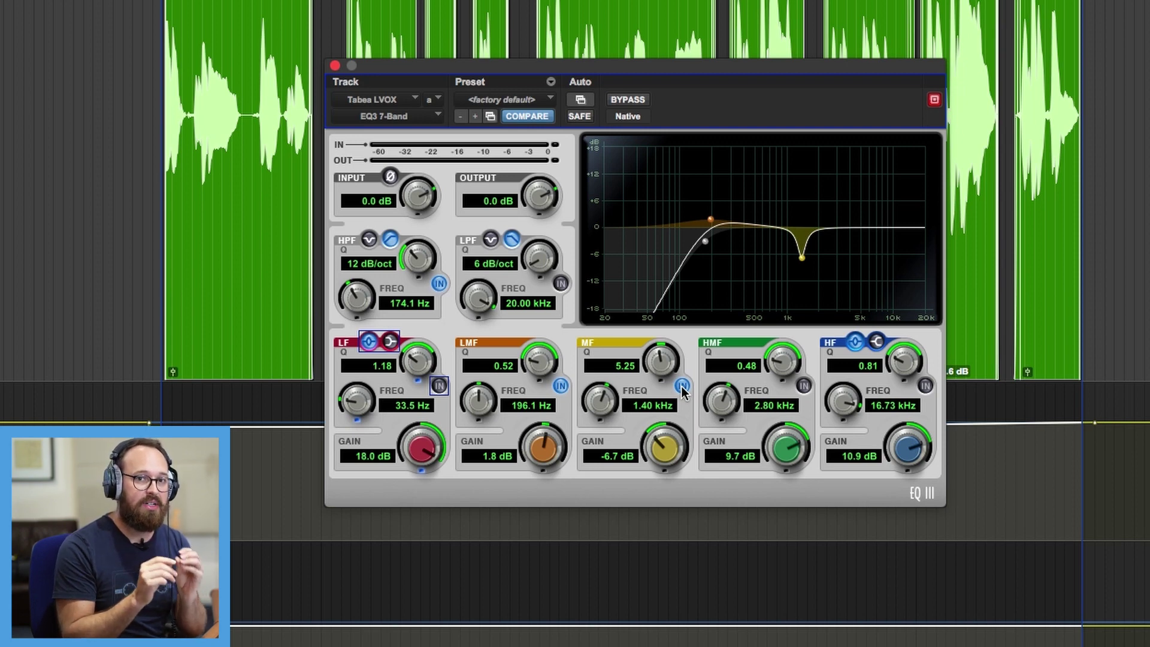
# Step: Enable the HMF band's 9.7 dB boost at 2.80 kHz and compare the playing vocal with and without it
pyautogui.click(803, 386)
pyautogui.press('space')
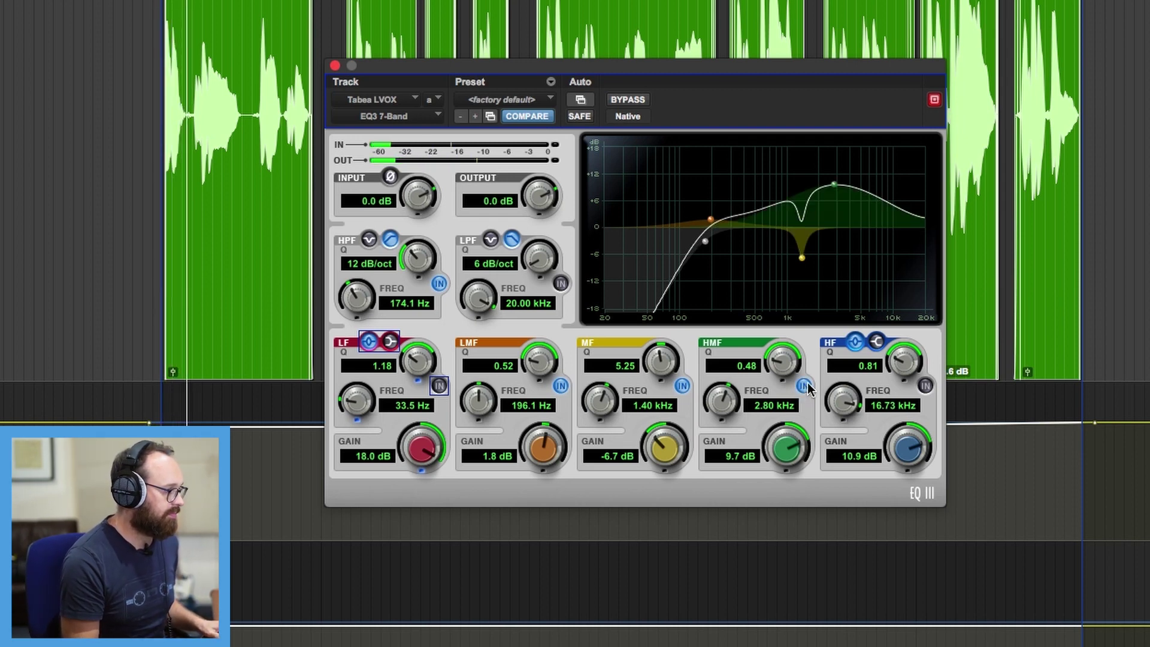
pyautogui.click(803, 386)
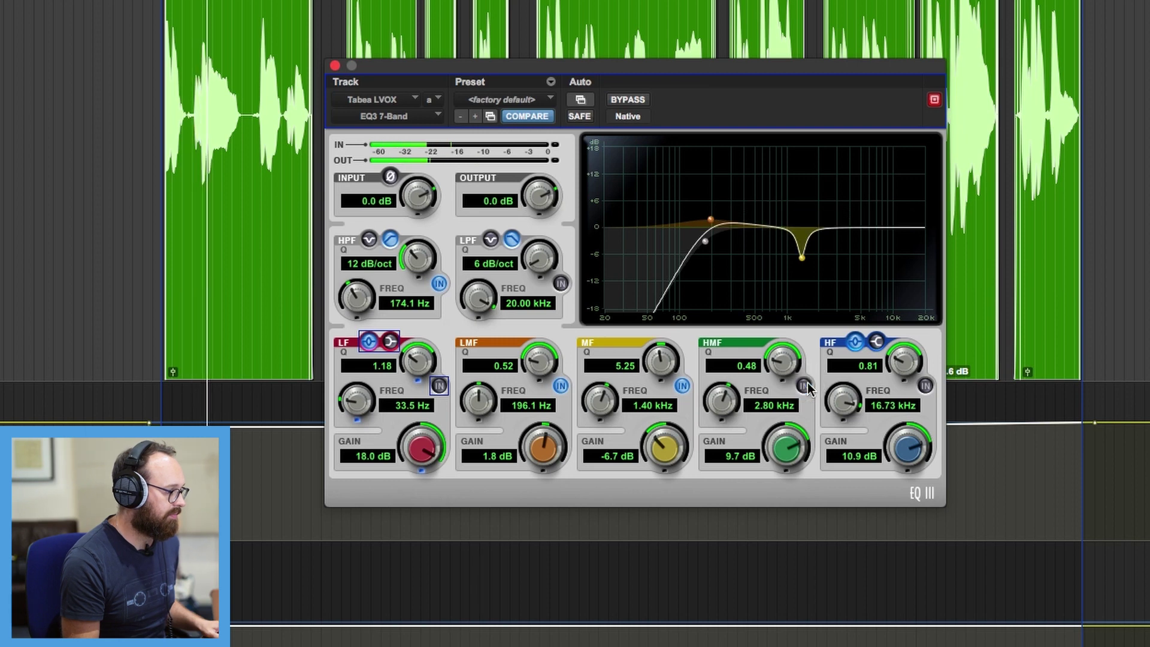
pyautogui.click(804, 386)
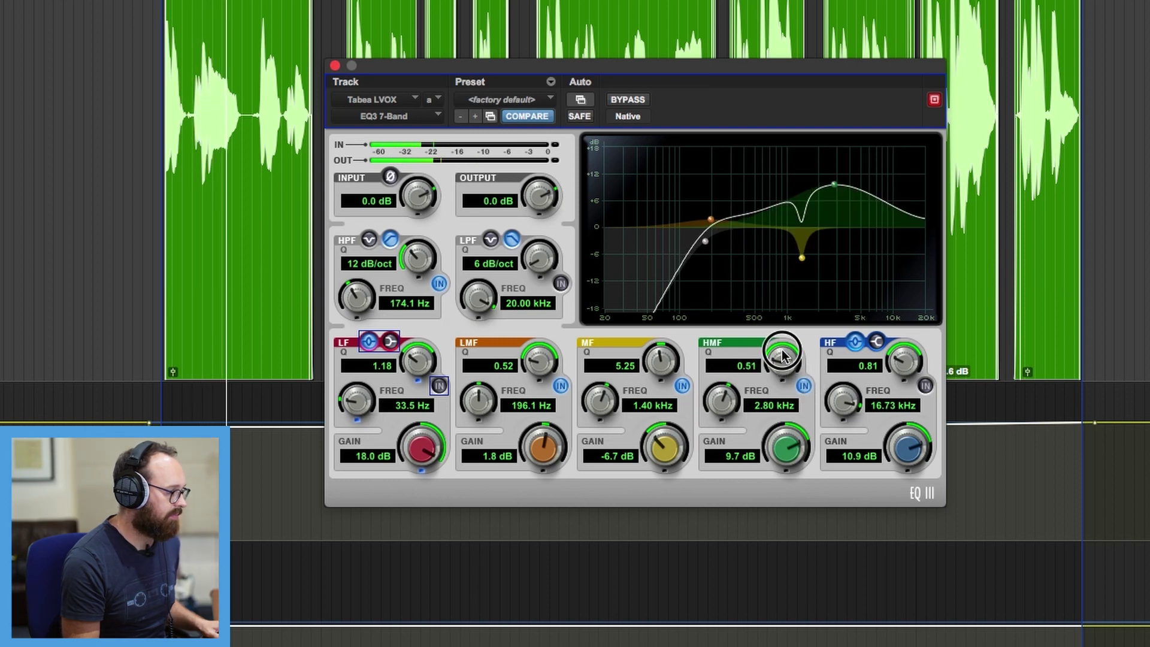
# Step: Set the HMF boost to 9.6 dB at 4.98 kHz with Q 1.07 and compare the vocal with and without it
pyautogui.moveTo(783, 359); pyautogui.dragTo(786, 341)
pyautogui.moveTo(832, 186); pyautogui.dragTo(861, 185)
pyautogui.click(804, 386)
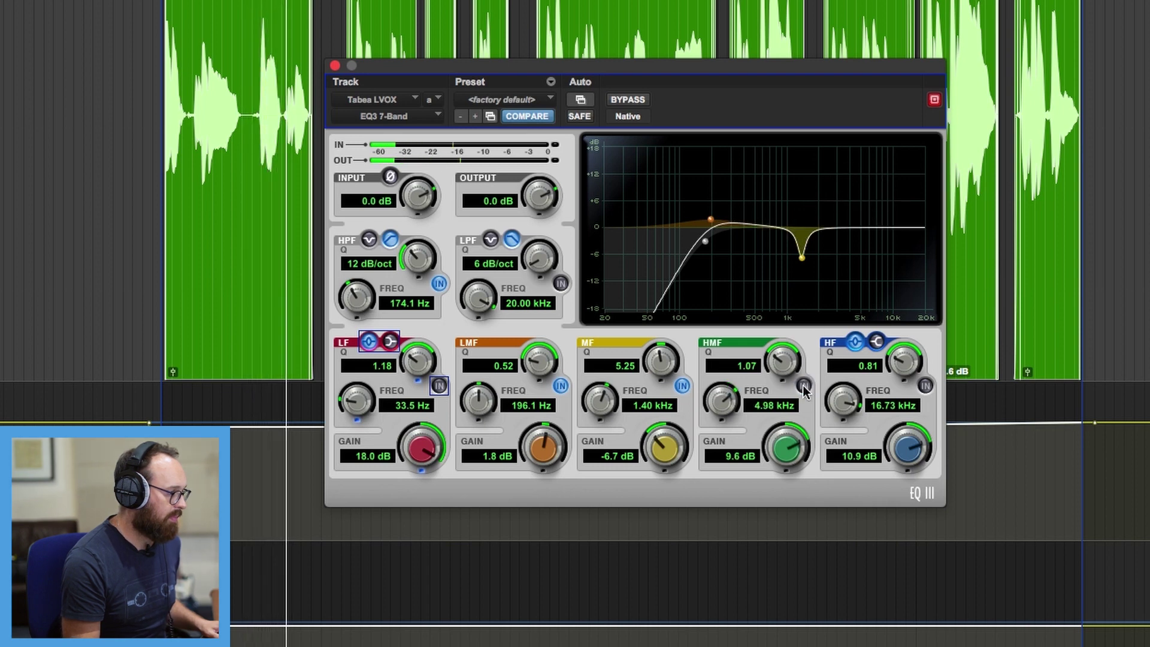
pyautogui.click(803, 386)
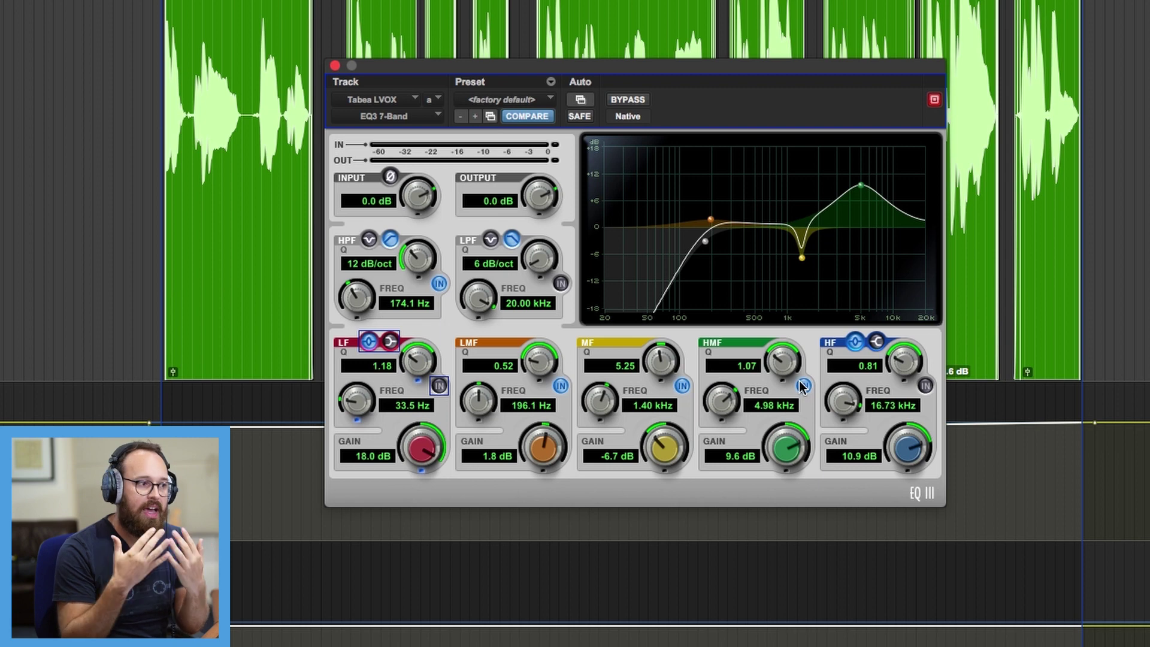
# Step: Widen the HMF band's Q to 0.40 and reduce its boost to 5.2 dB
pyautogui.moveTo(784, 355); pyautogui.dragTo(775, 373)
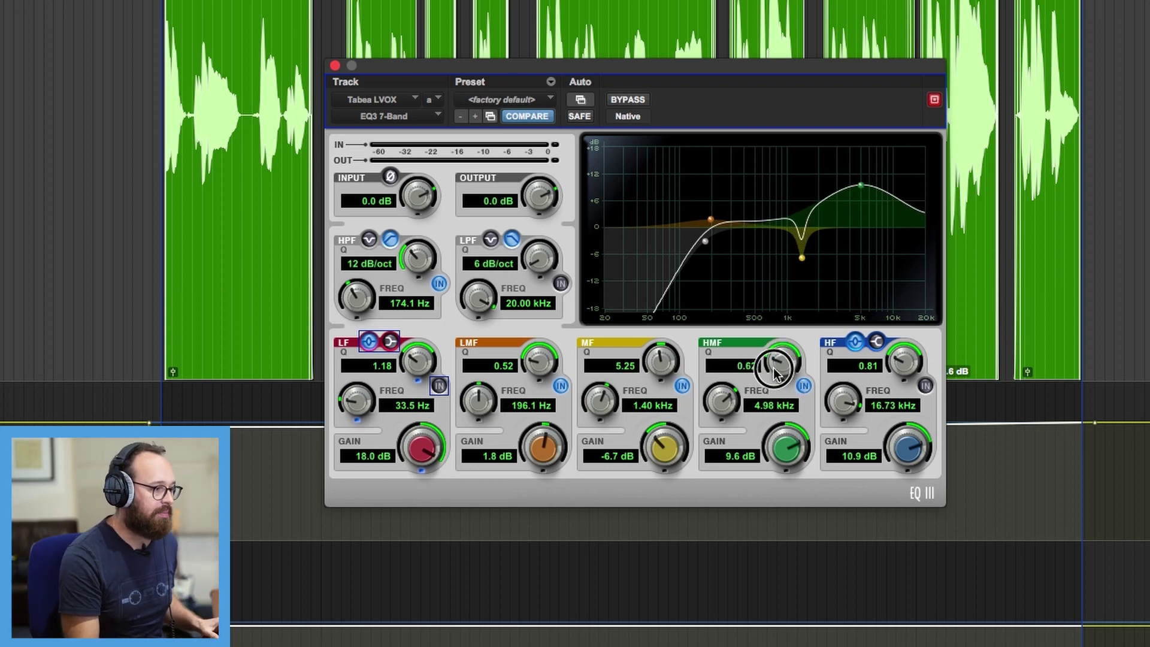
pyautogui.moveTo(794, 443); pyautogui.dragTo(782, 465)
pyautogui.moveTo(781, 370); pyautogui.dragTo(776, 377)
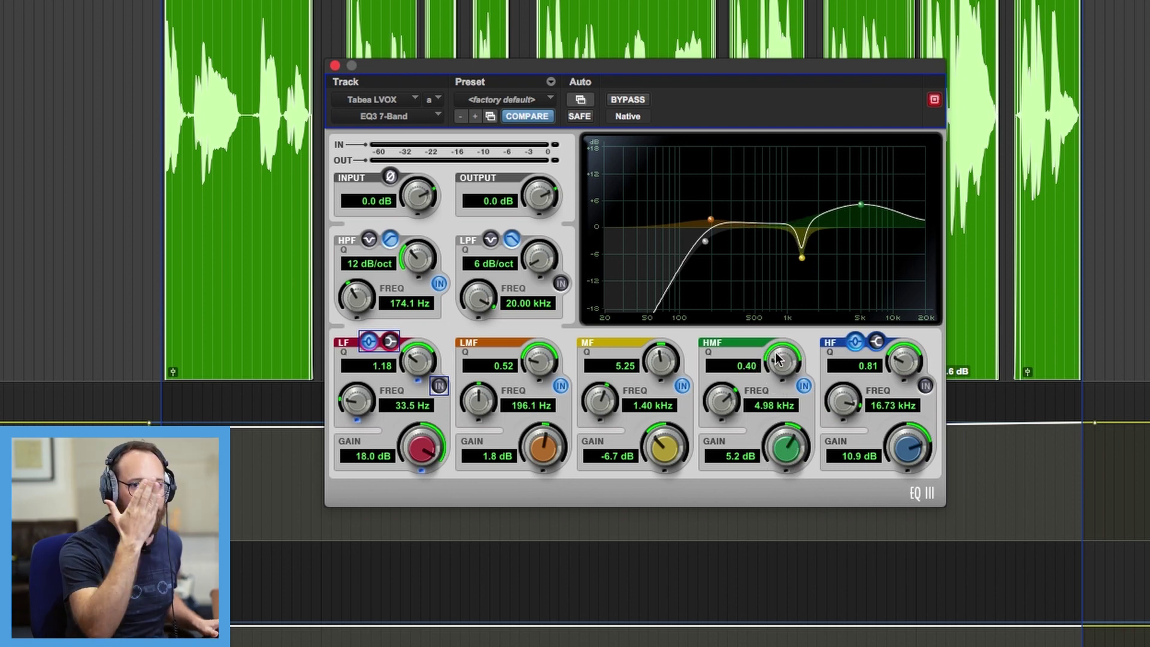
# Step: Play the vocal and repeatedly compare it with the wide 5.2 dB HMF boost on and off
pyautogui.press('space')
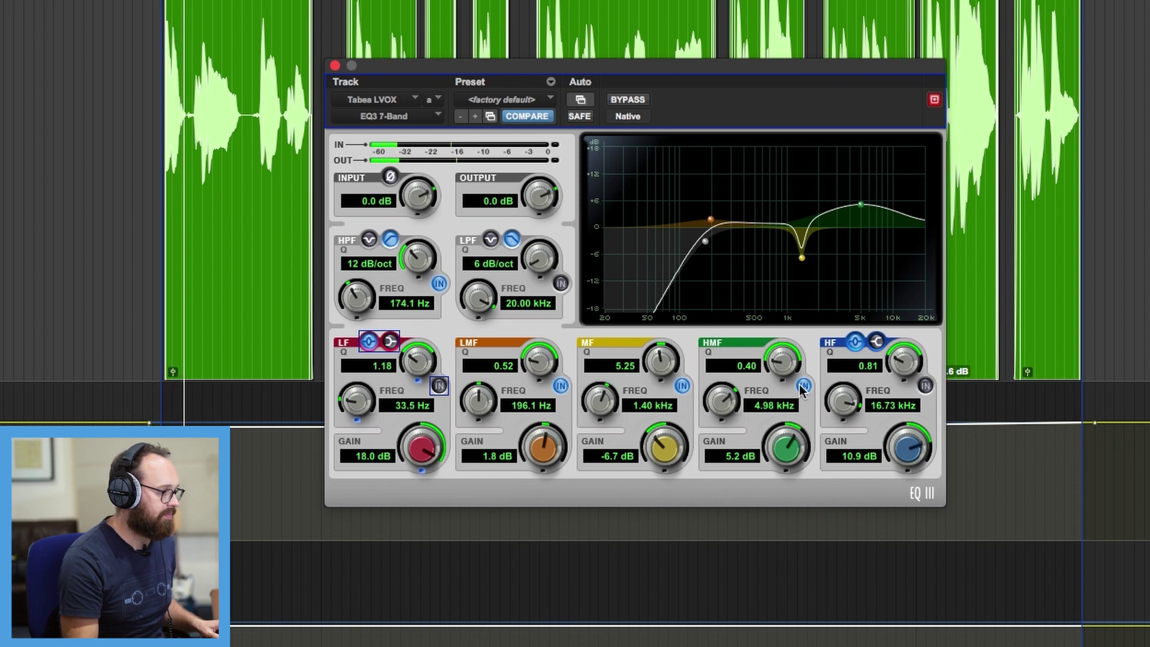
pyautogui.click(803, 386)
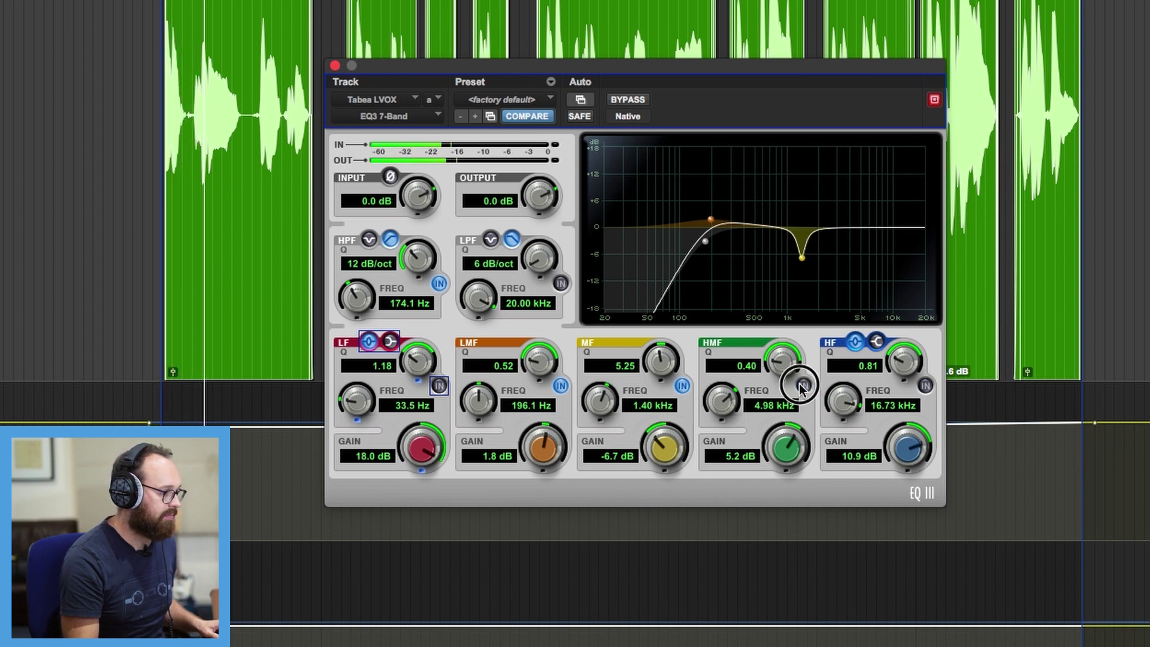
pyautogui.click(803, 386)
pyautogui.click(803, 386)
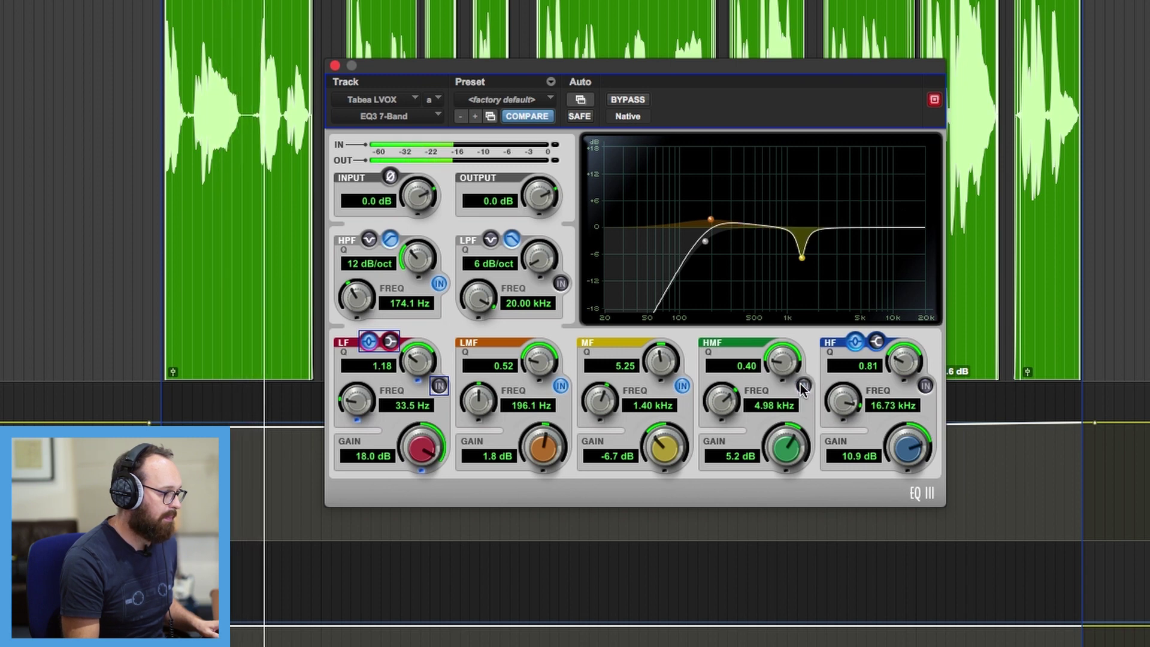
pyautogui.click(803, 386)
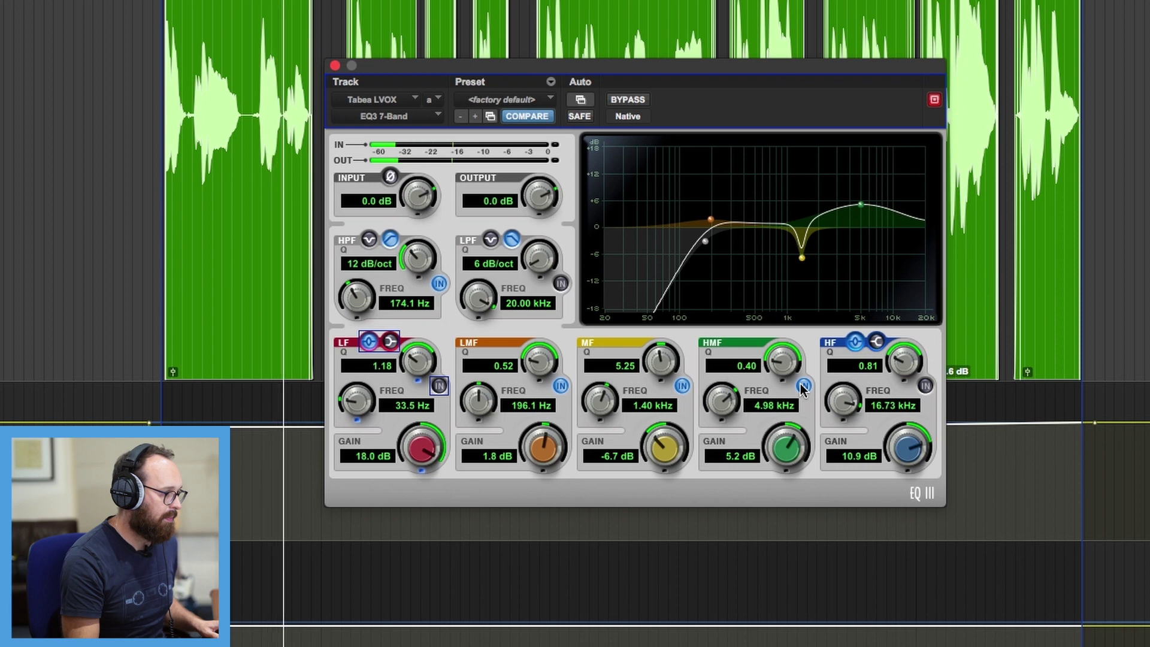
pyautogui.click(803, 386)
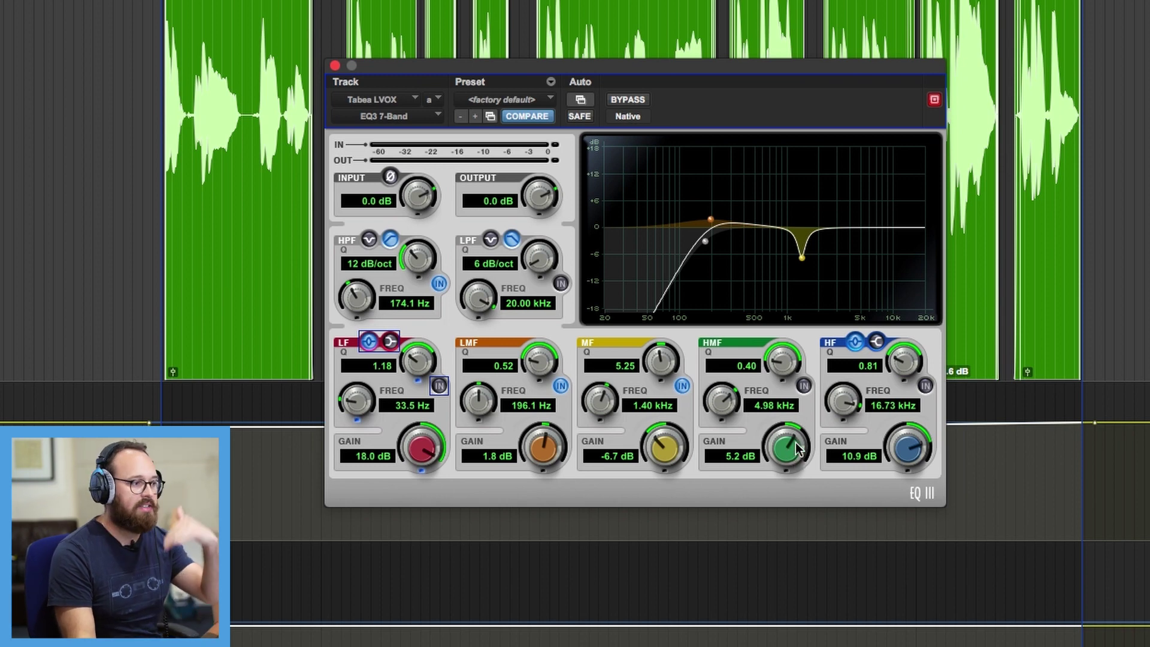
# Step: Narrow the HMF band's Q to 0.97, enable the band and turn its boost into a -7.6 dB cut
pyautogui.moveTo(780, 366); pyautogui.dragTo(783, 350)
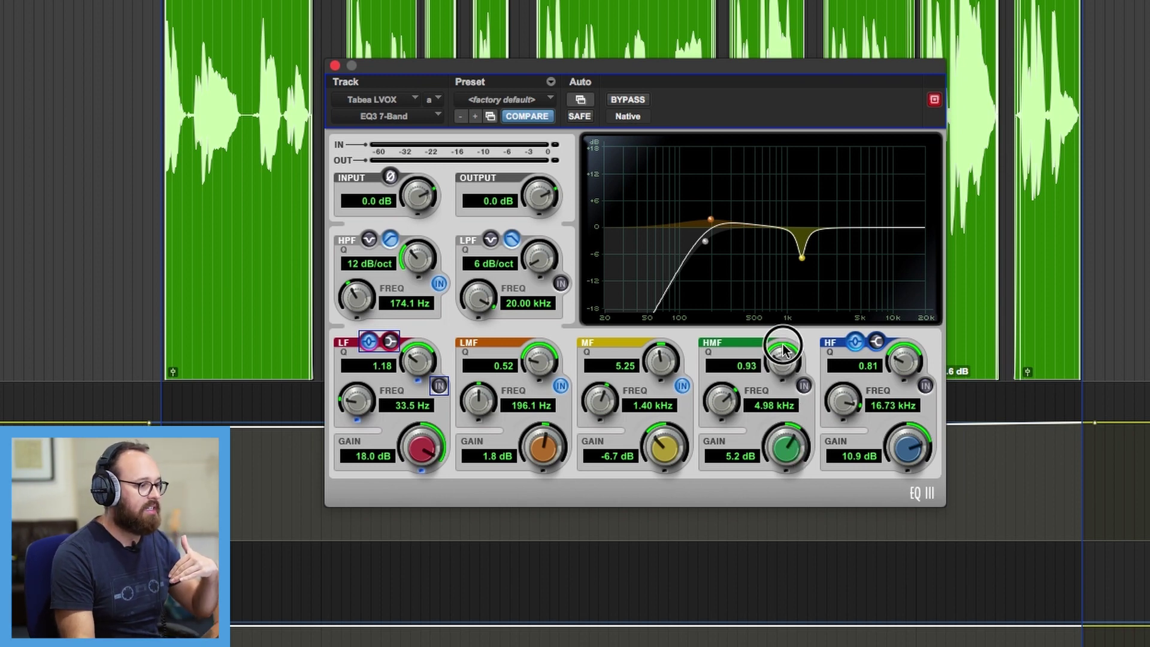
pyautogui.click(804, 385)
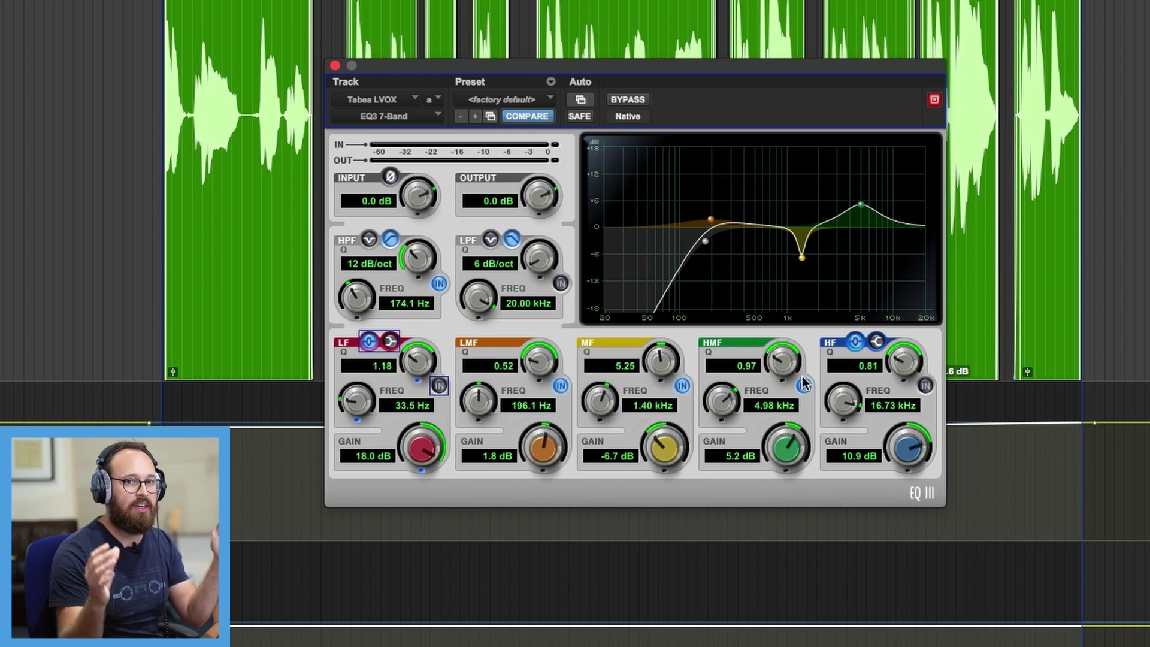
pyautogui.moveTo(792, 452)
pyautogui.mouseDown()
pyautogui.moveTo(764, 470)
pyautogui.moveTo(772, 464)
pyautogui.mouseUp()
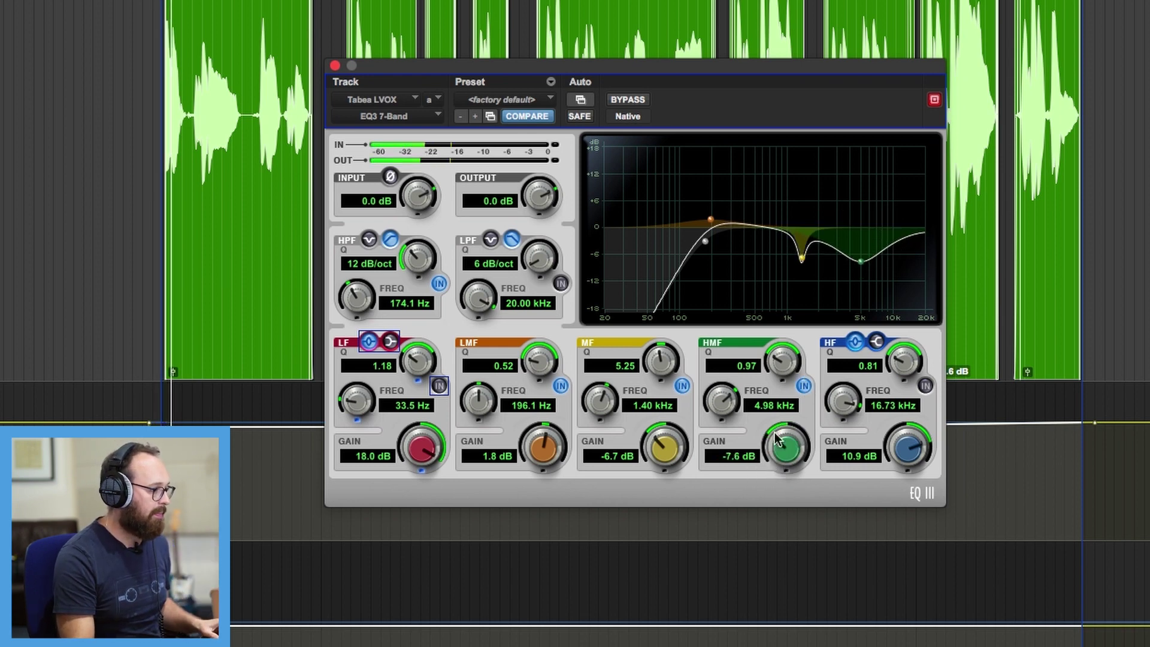
# Step: Compare the playing vocal with the HMF cut at 4.98 kHz switched off and on
pyautogui.click(803, 387)
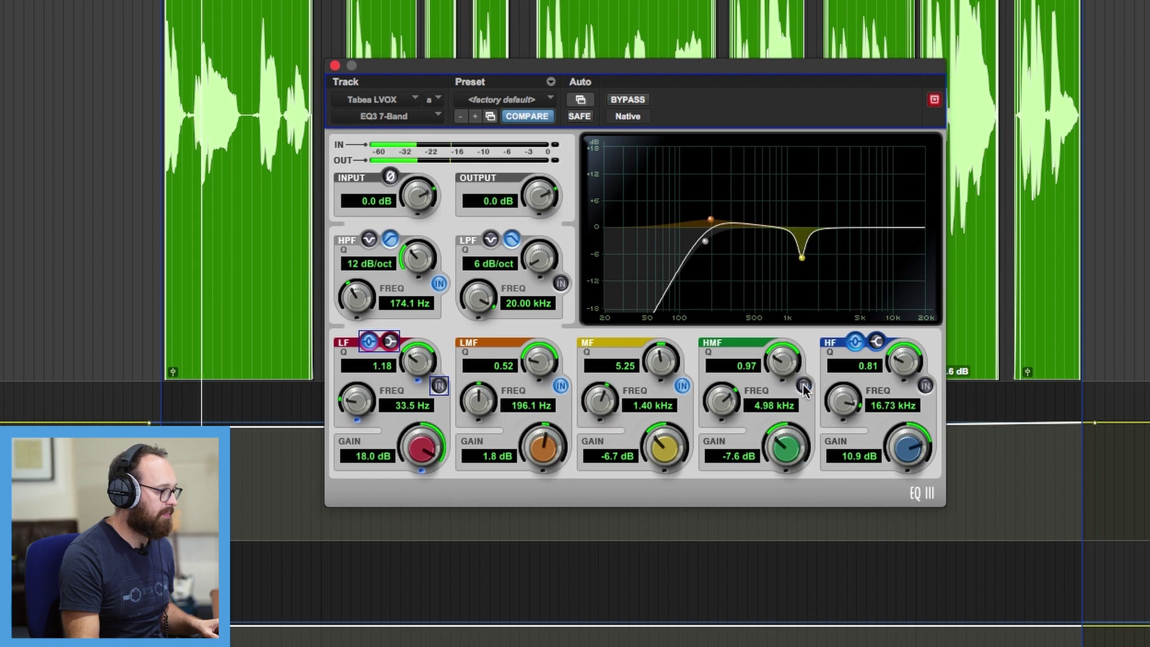
pyautogui.click(804, 386)
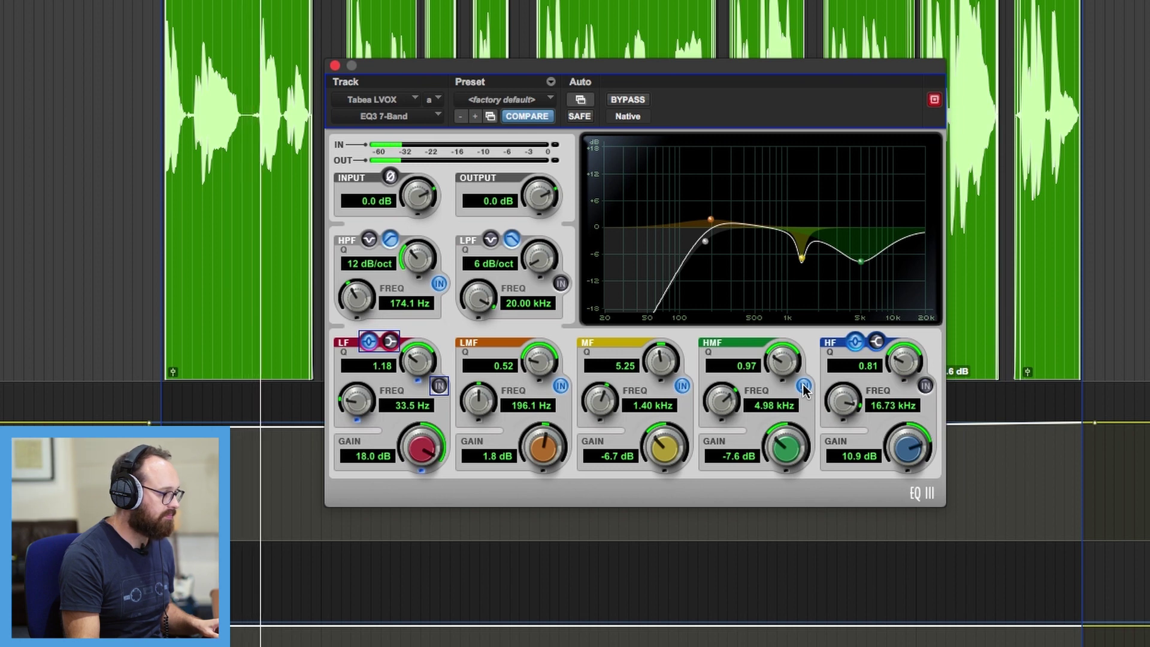
pyautogui.click(803, 386)
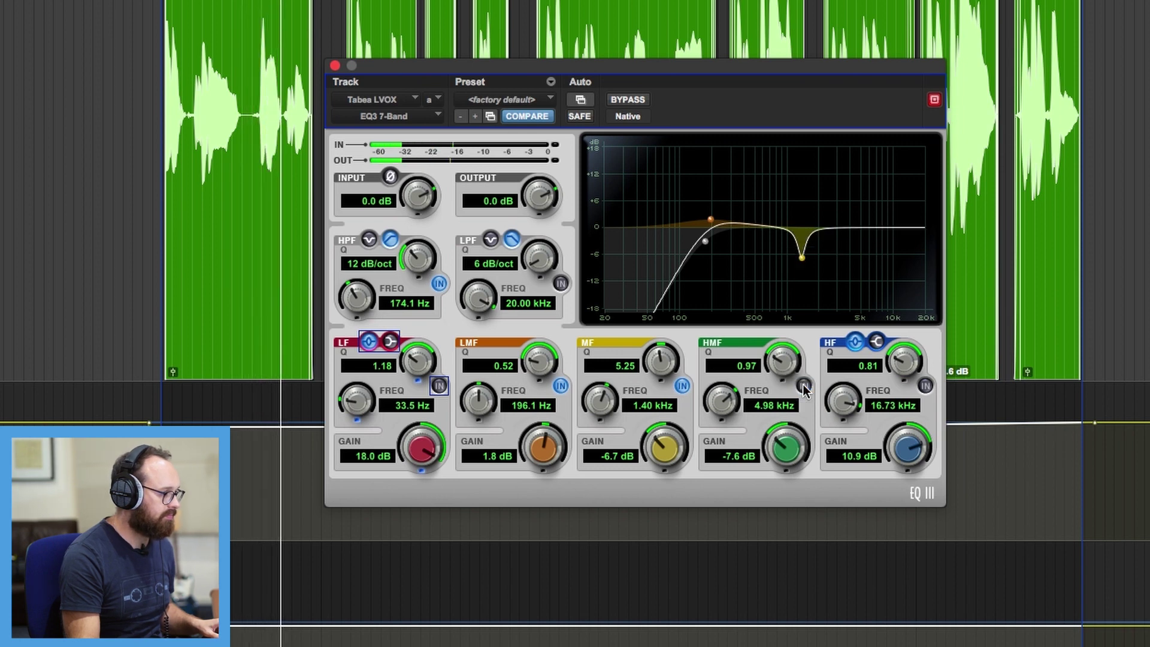
pyautogui.click(804, 386)
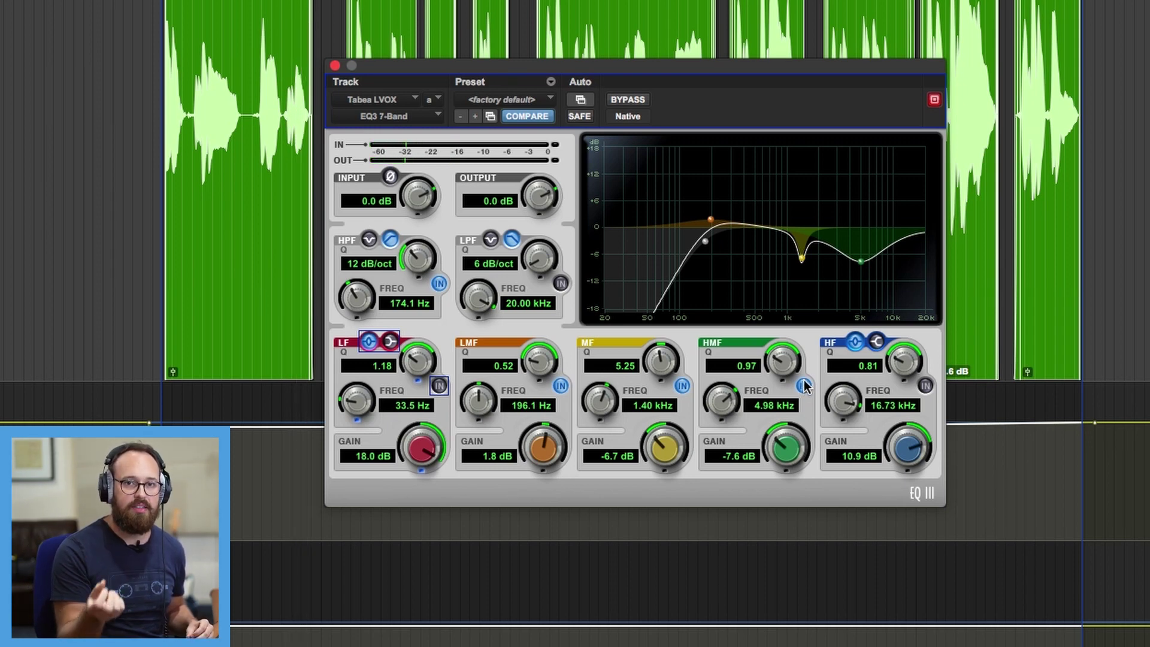
# Step: Turn the HMF cut into a 10.9 dB boost at 4.98 kHz with Q 0.69
pyautogui.moveTo(801, 466); pyautogui.dragTo(792, 423)
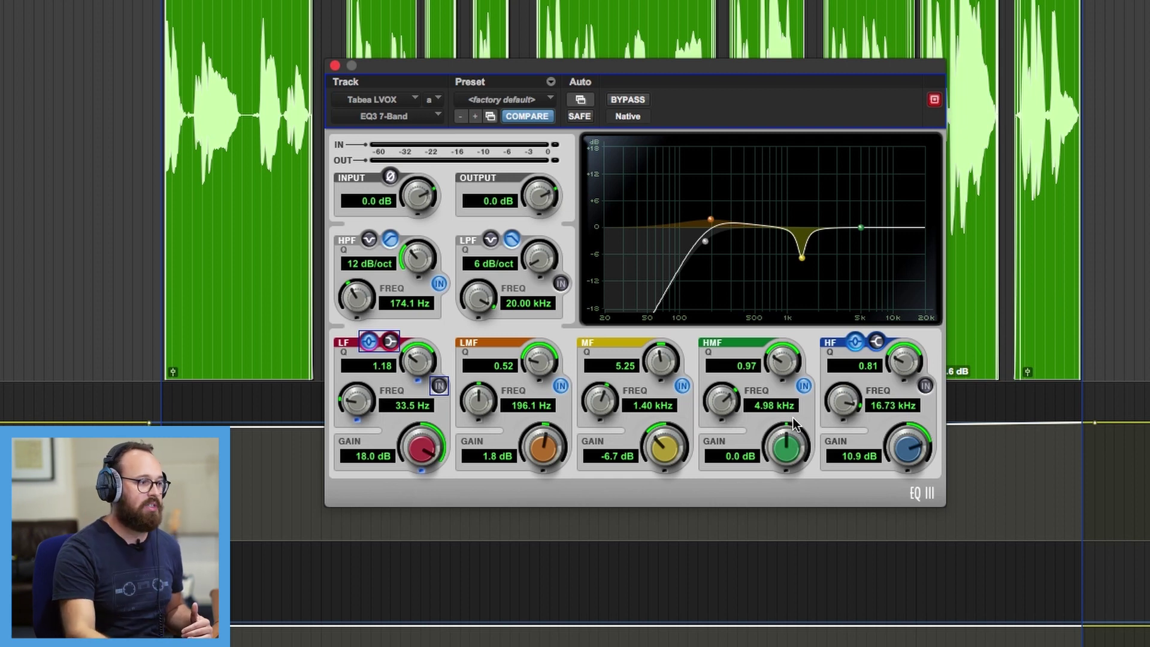
pyautogui.moveTo(794, 423); pyautogui.dragTo(777, 384)
pyautogui.moveTo(787, 444); pyautogui.dragTo(790, 437)
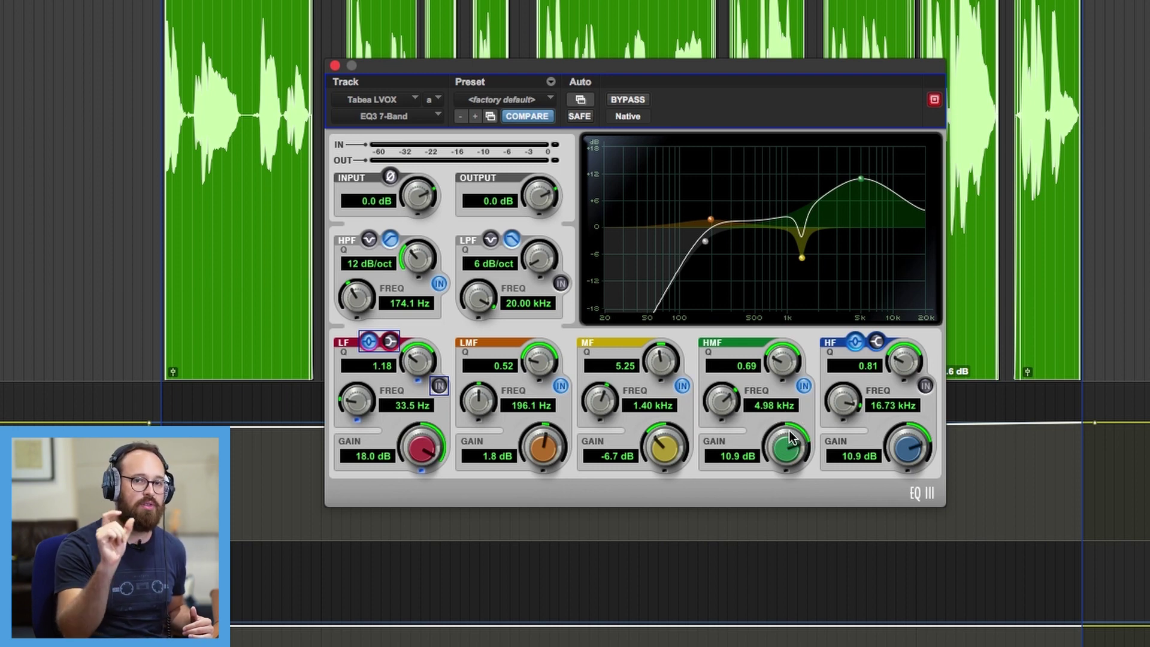
# Step: Play the vocal and compare it with the 10.9 dB HMF boost on and off
pyautogui.press('space')
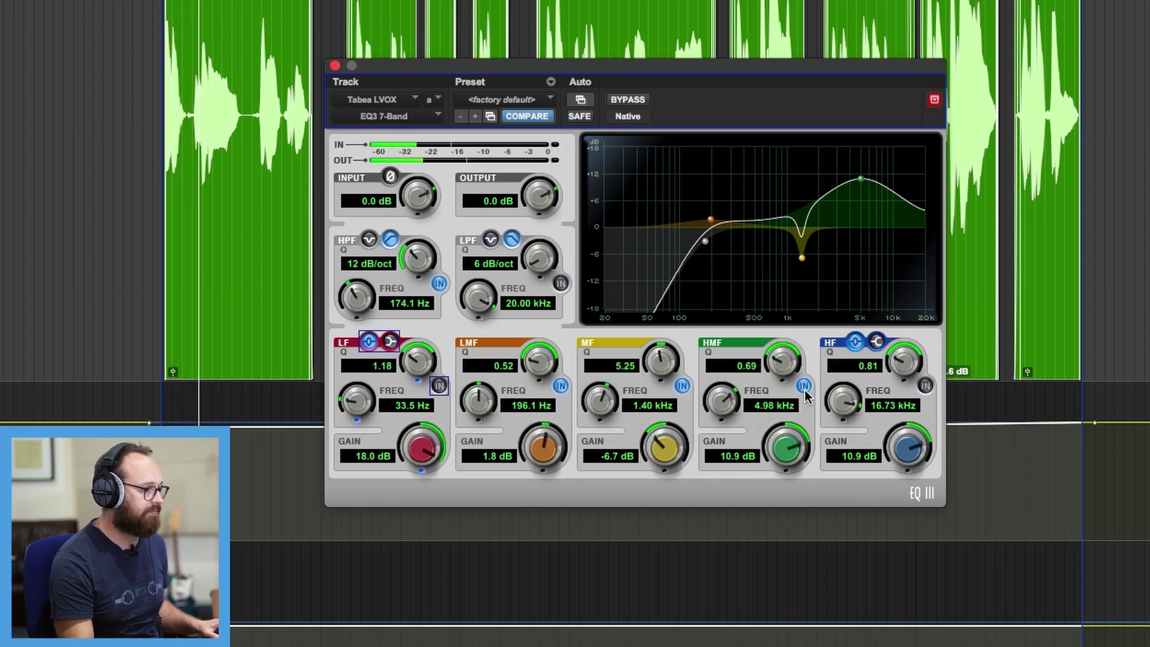
pyautogui.click(805, 386)
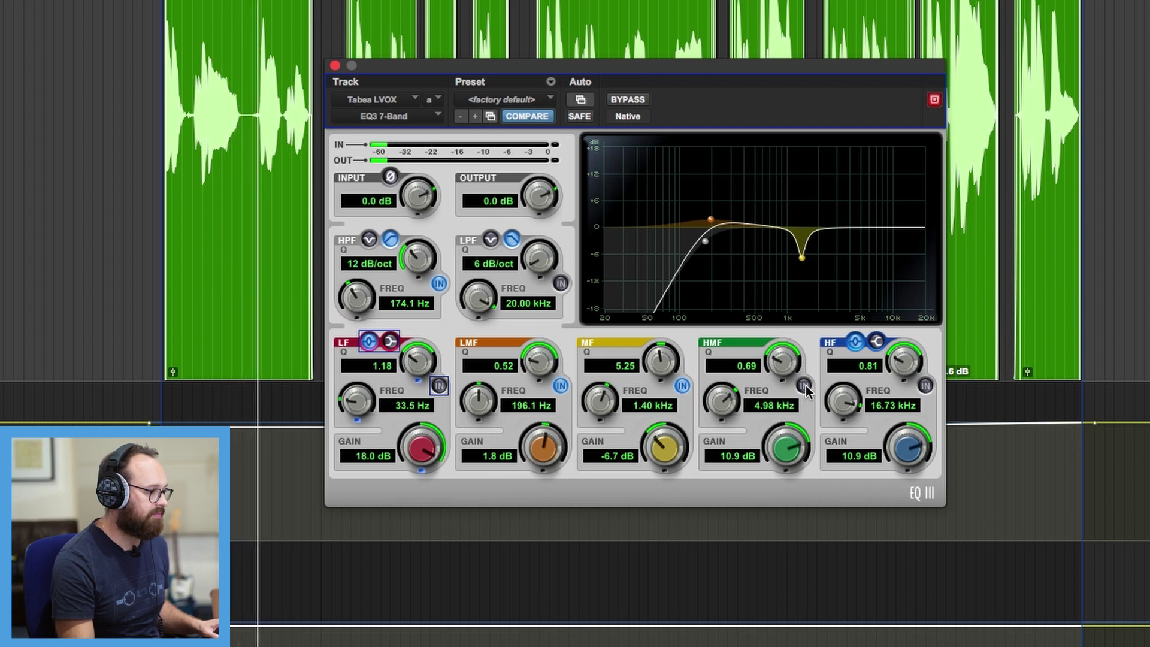
pyautogui.click(804, 387)
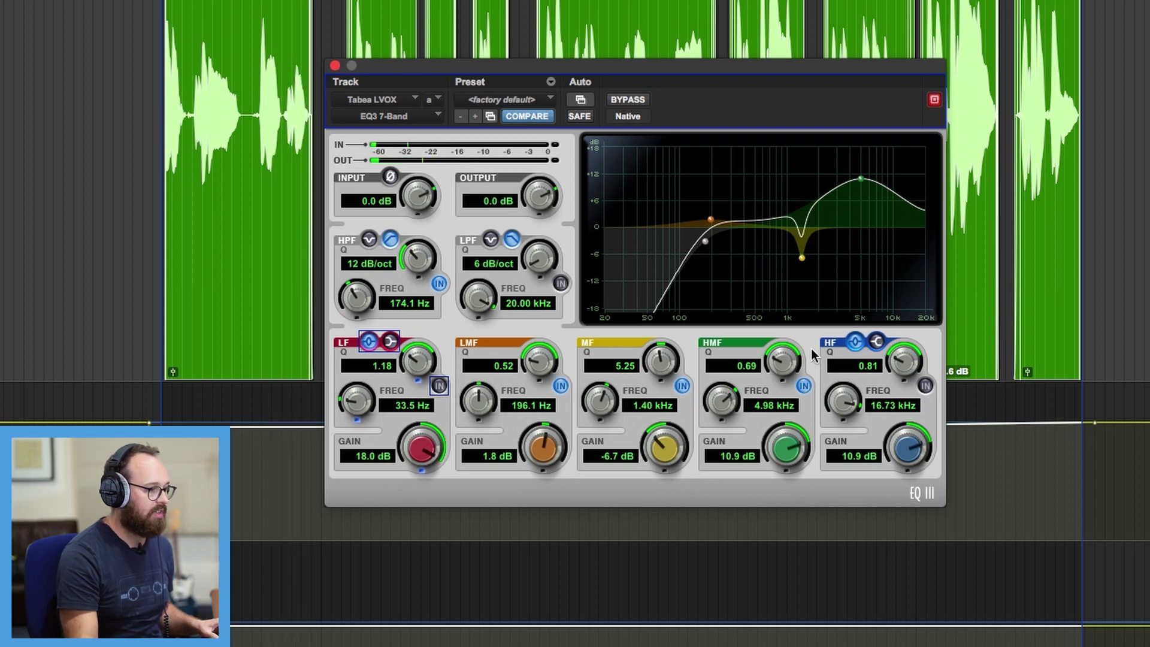
# Step: Lower the HMF boost to 1.0 dB and enable the HF band's 10.9 dB boost at 16.73 kHz
pyautogui.moveTo(788, 443); pyautogui.dragTo(783, 479)
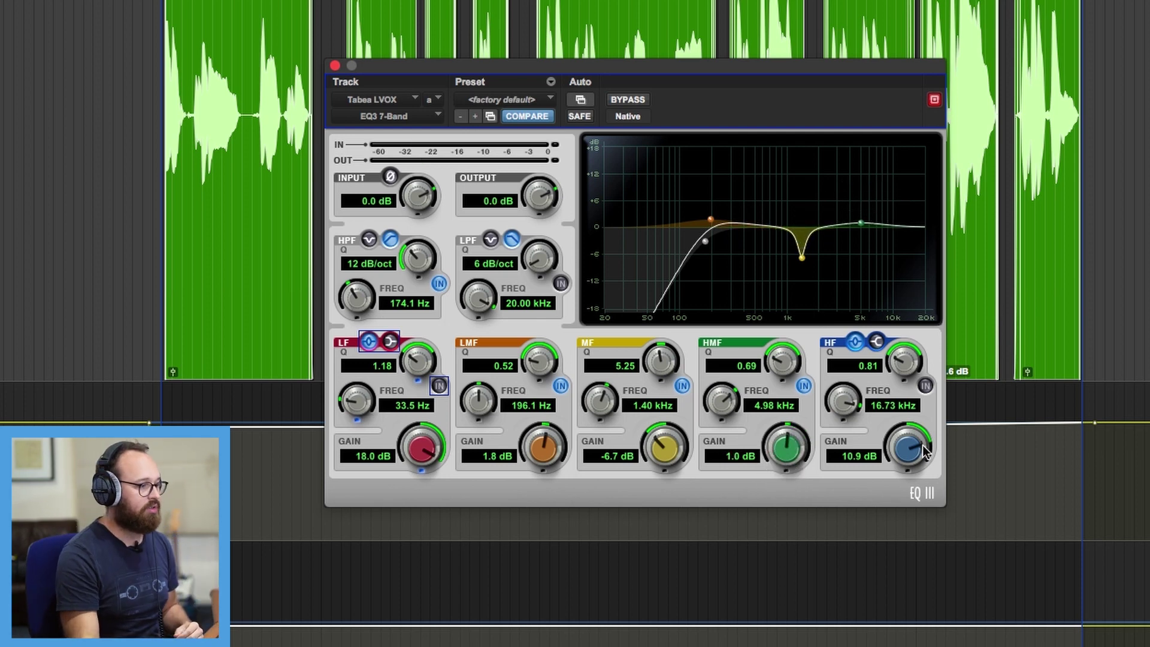
pyautogui.click(924, 388)
pyautogui.press('space')
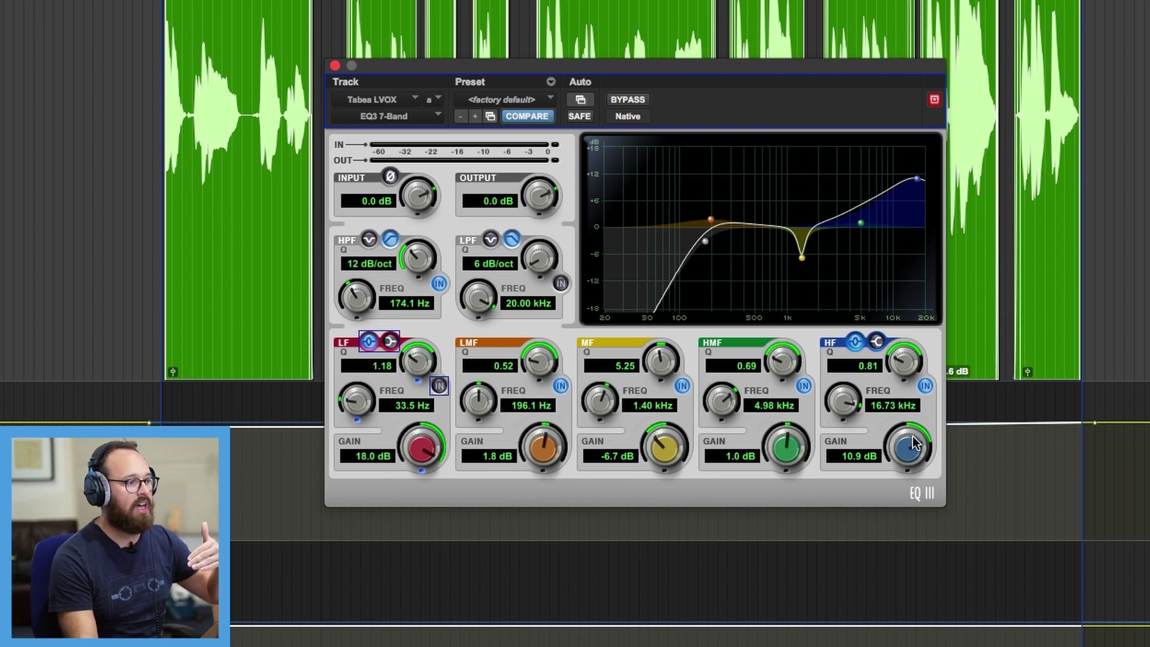
# Step: Move the EQ window clear of the upper waveforms and compare the playing vocal with the HF boost on and off
pyautogui.moveTo(746, 60); pyautogui.dragTo(746, 132)
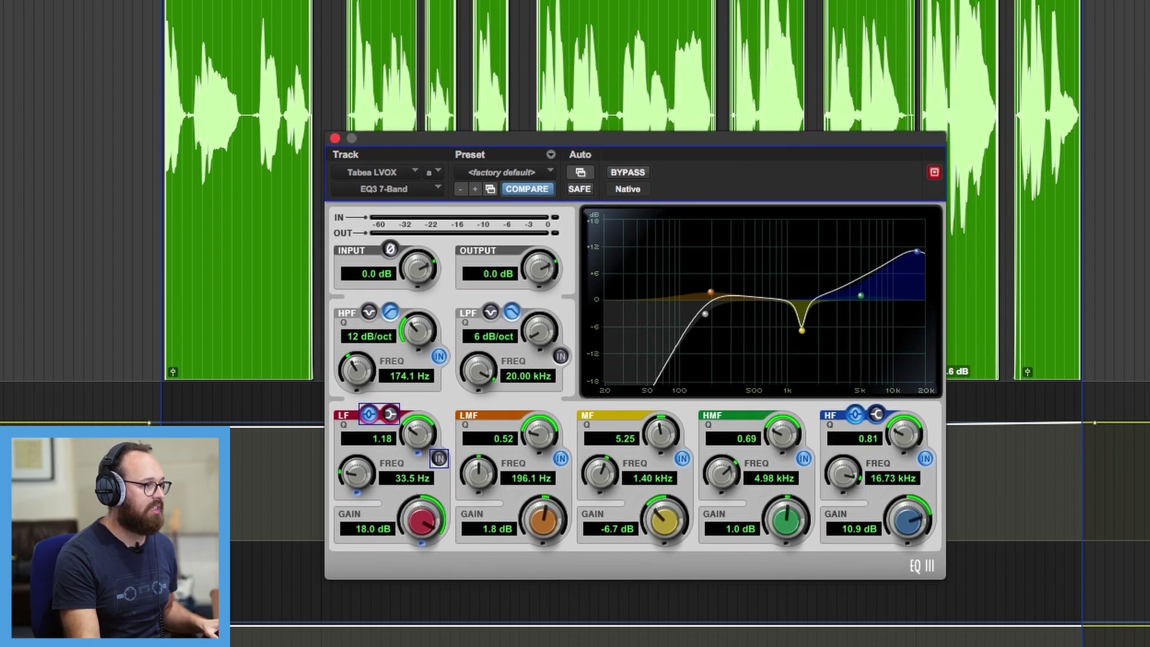
pyautogui.press('space')
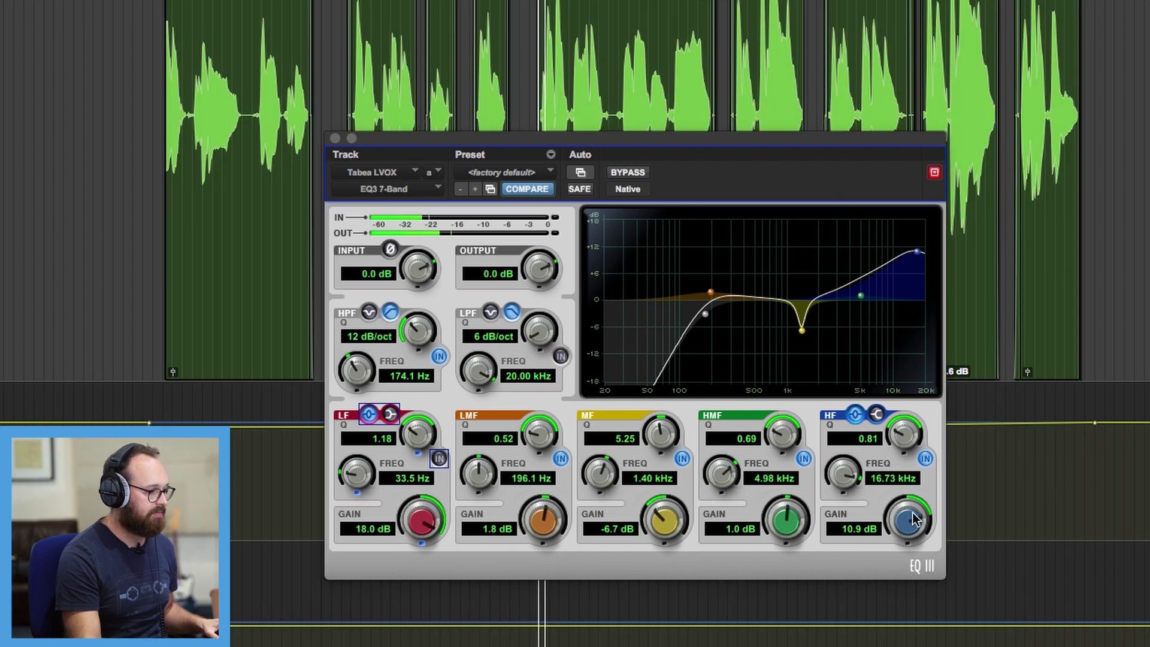
pyautogui.click(926, 459)
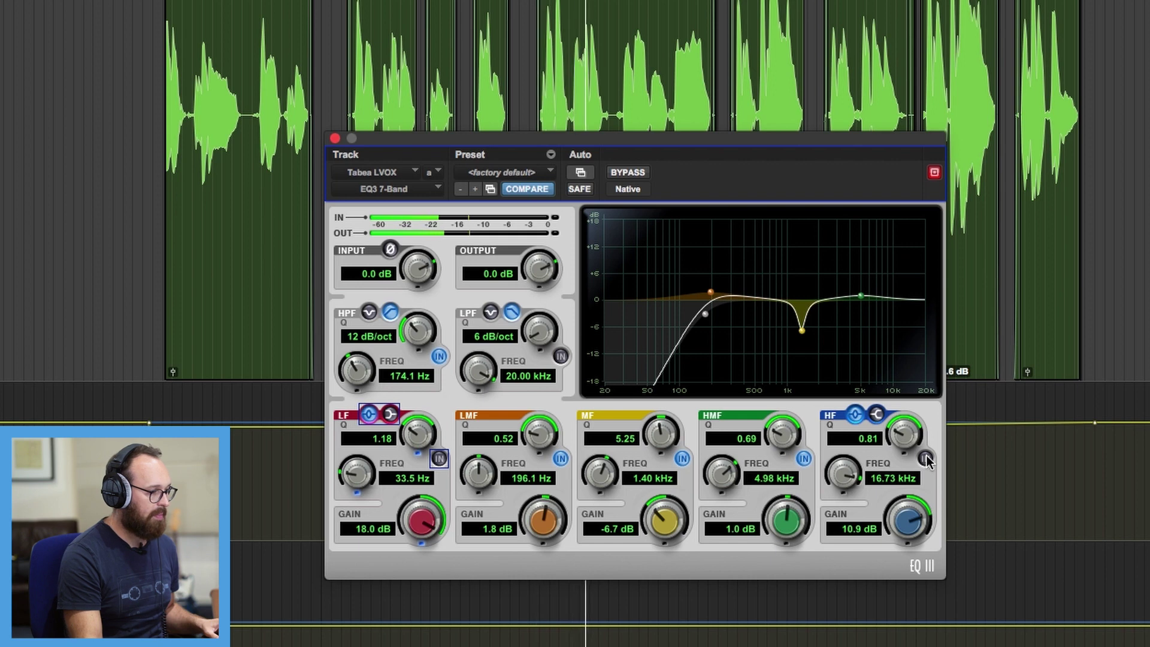
pyautogui.click(926, 459)
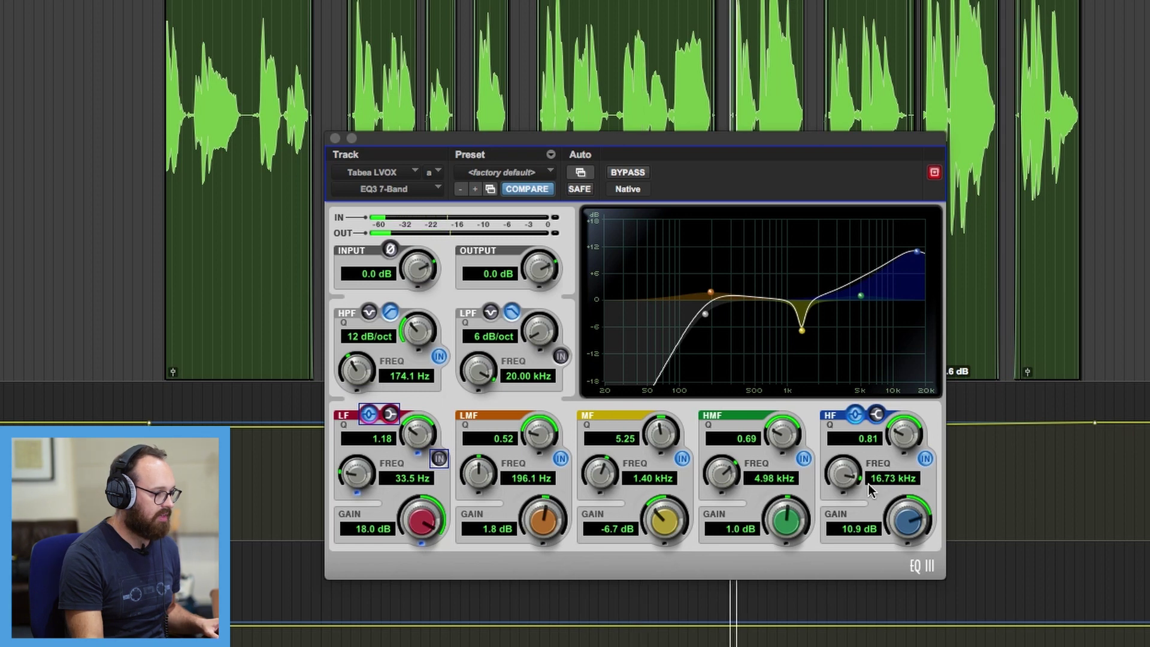
pyautogui.click(926, 458)
pyautogui.click(925, 458)
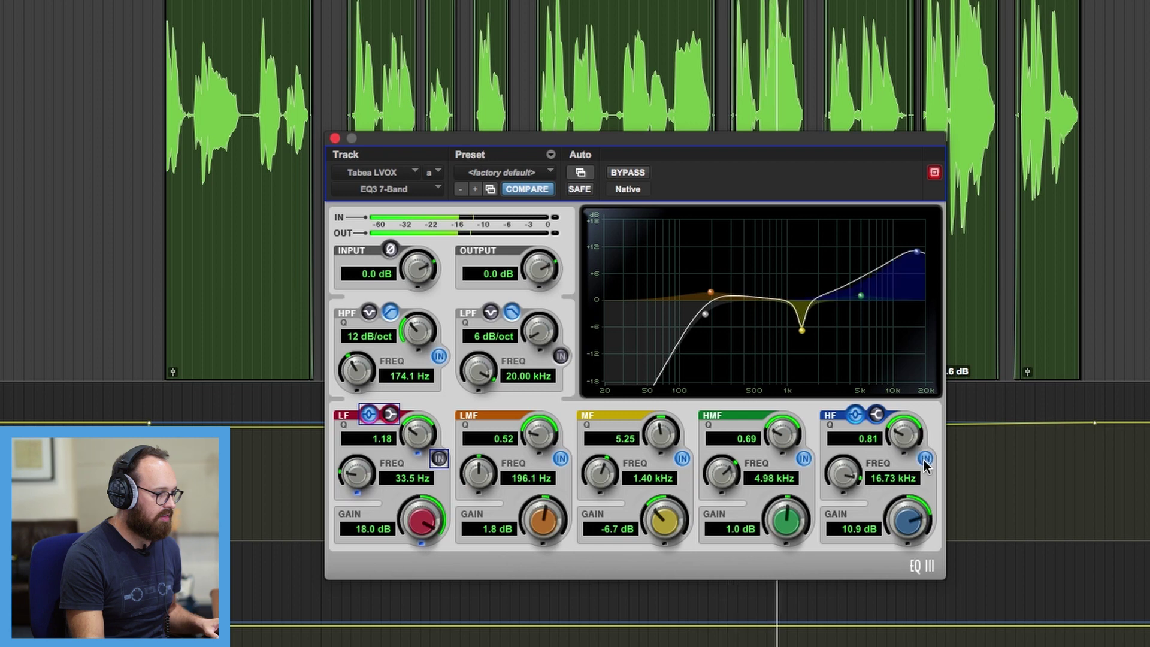
# Step: Reduce the HF band's boost to 5.2 dB and widen its Q to 0.51
pyautogui.moveTo(907, 518); pyautogui.dragTo(895, 539)
pyautogui.moveTo(896, 443); pyautogui.dragTo(890, 449)
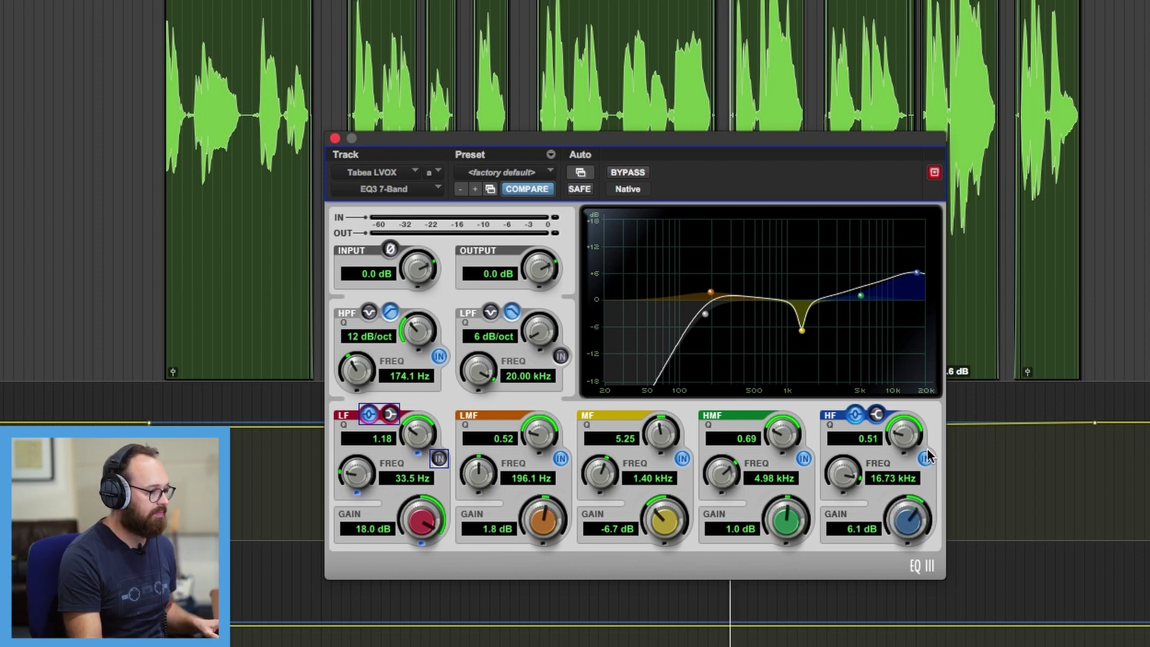
pyautogui.moveTo(913, 517); pyautogui.dragTo(881, 543)
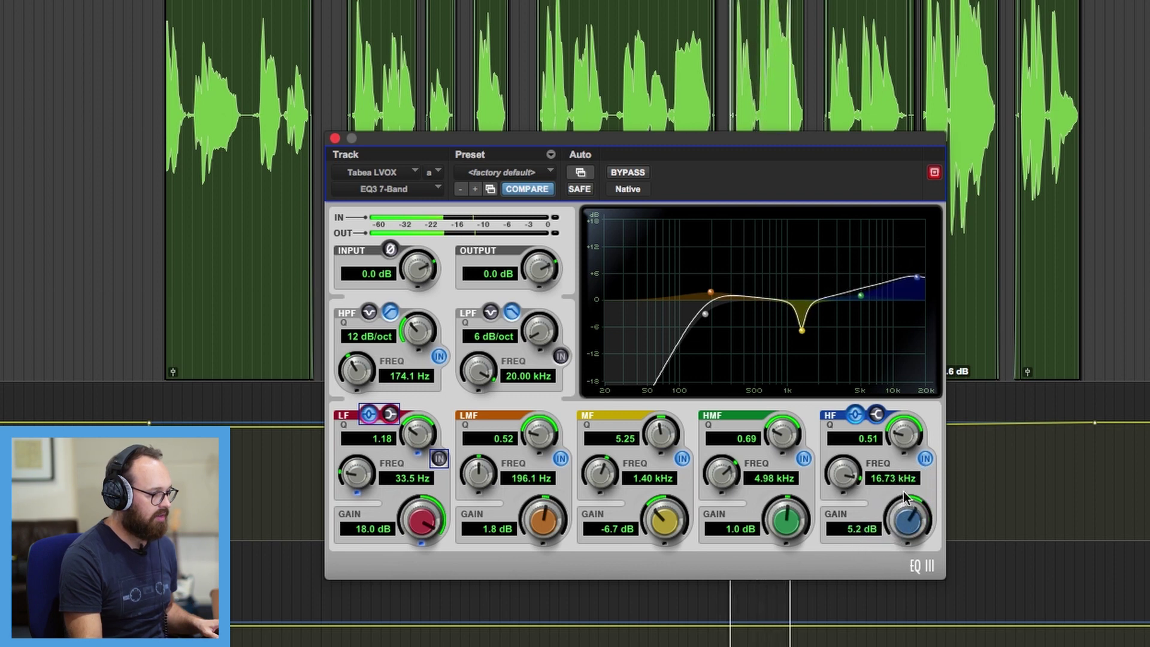
# Step: Compare the playing vocal with the gentler HF boost off and on, and stop playback
pyautogui.click(925, 459)
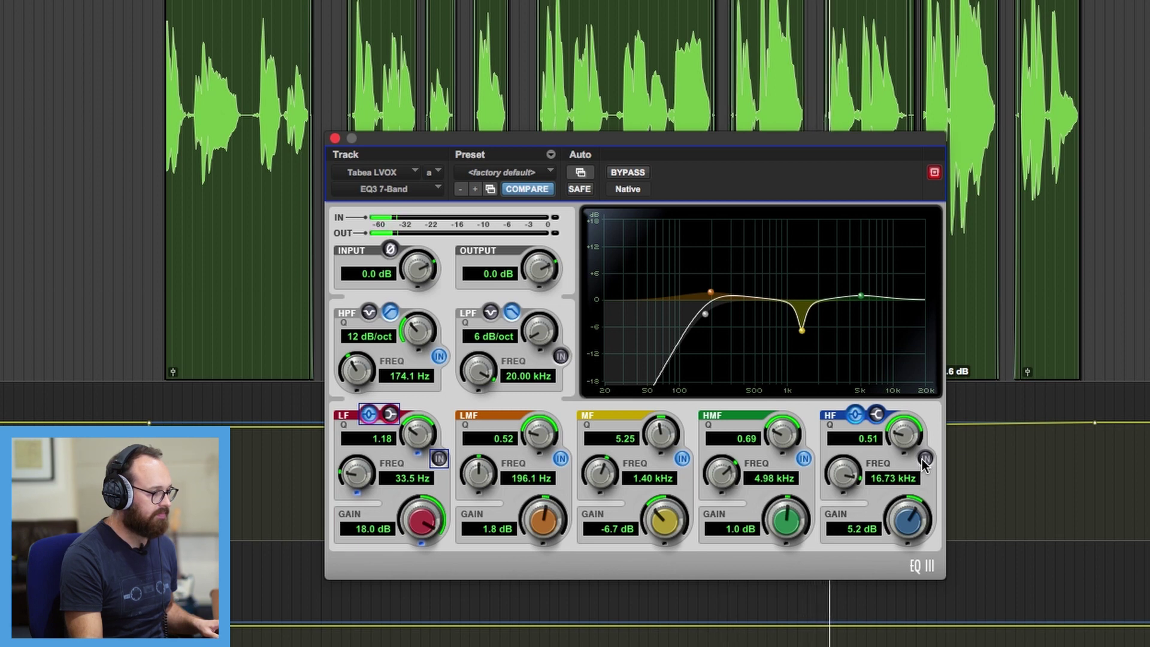
pyautogui.click(922, 459)
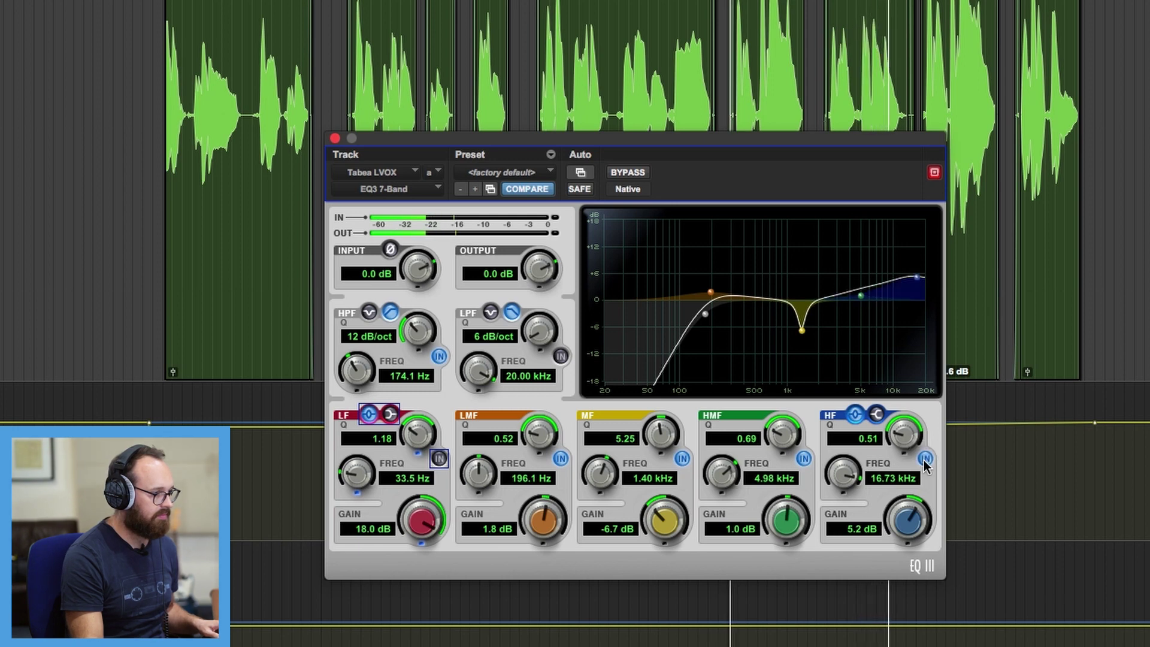
pyautogui.press('space')
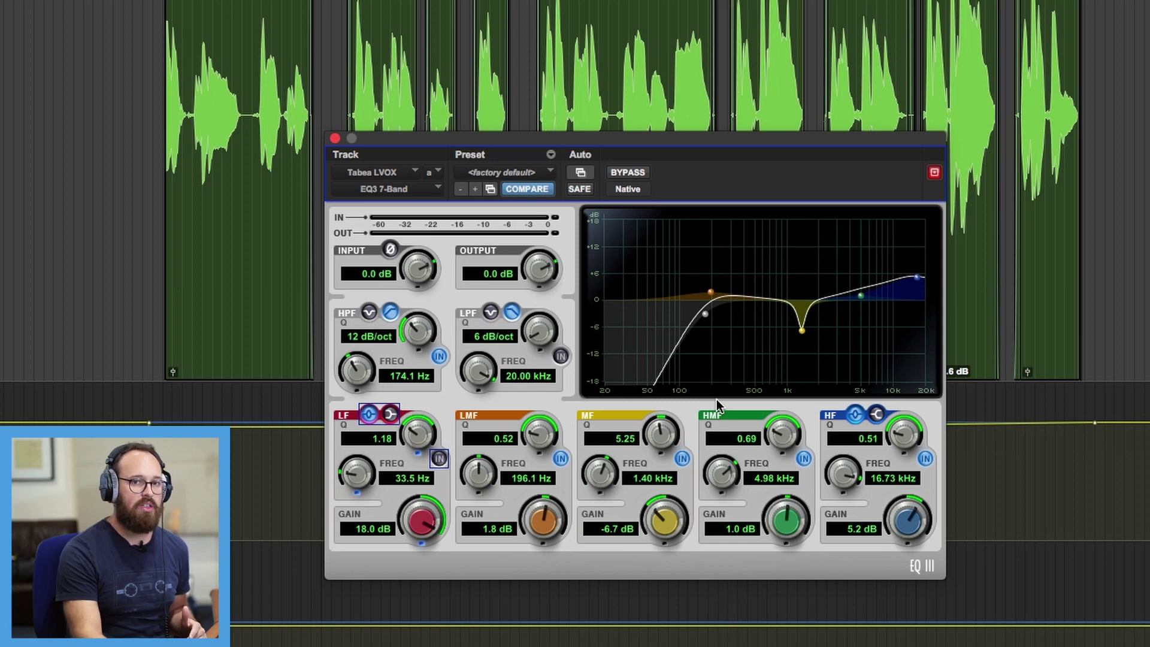
# Step: Check the high-pass filter off and on, and move the LMF boost to 216.5 Hz at 2.0 dB
pyautogui.click(440, 357)
pyautogui.click(440, 357)
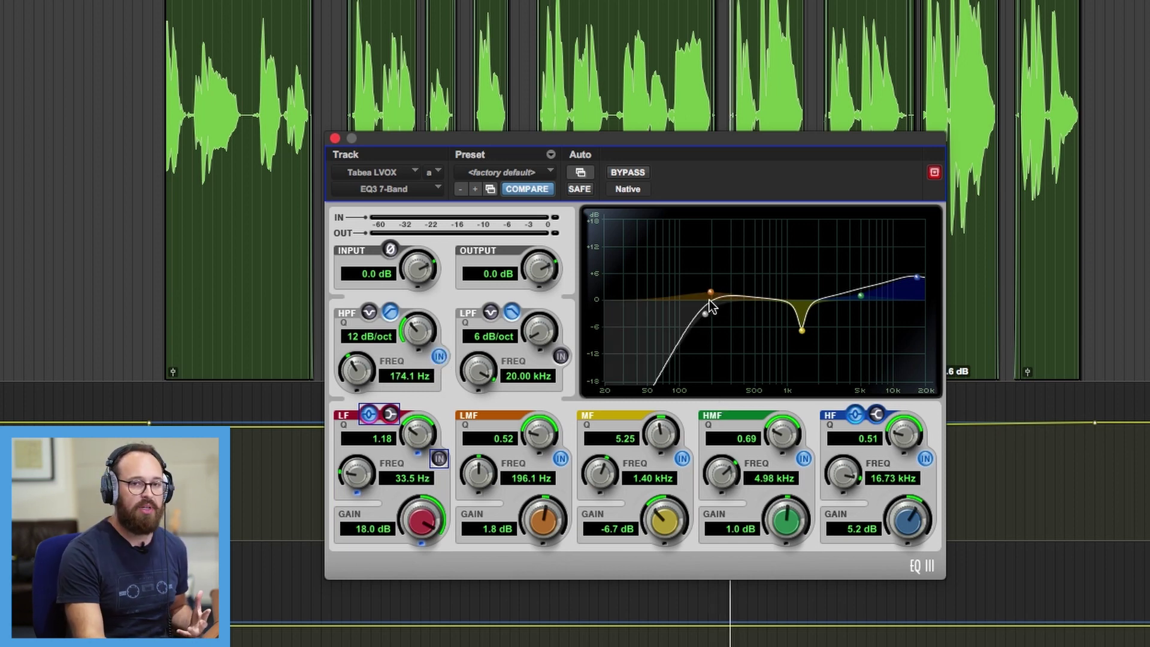
pyautogui.moveTo(710, 289)
pyautogui.mouseDown()
pyautogui.moveTo(692, 286)
pyautogui.moveTo(715, 282)
pyautogui.mouseUp()
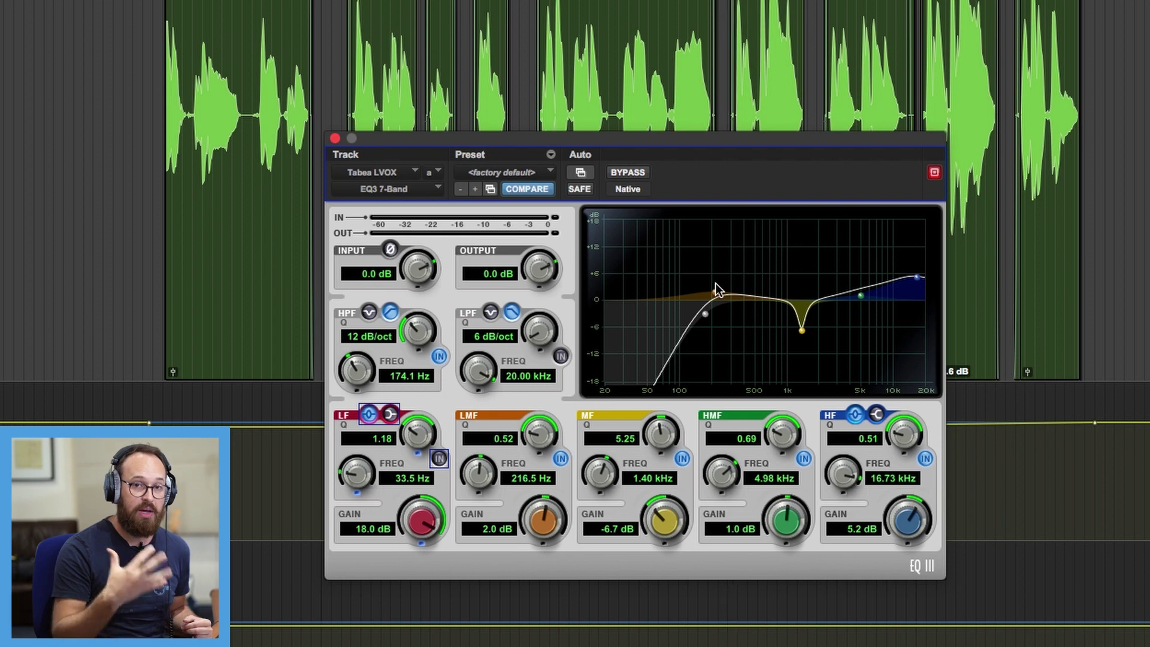
# Step: Set the LMF band to a 2.6 dB cut at 200.0 Hz and deepen the MF cut to 7.5 dB
pyautogui.moveTo(715, 284); pyautogui.dragTo(713, 315)
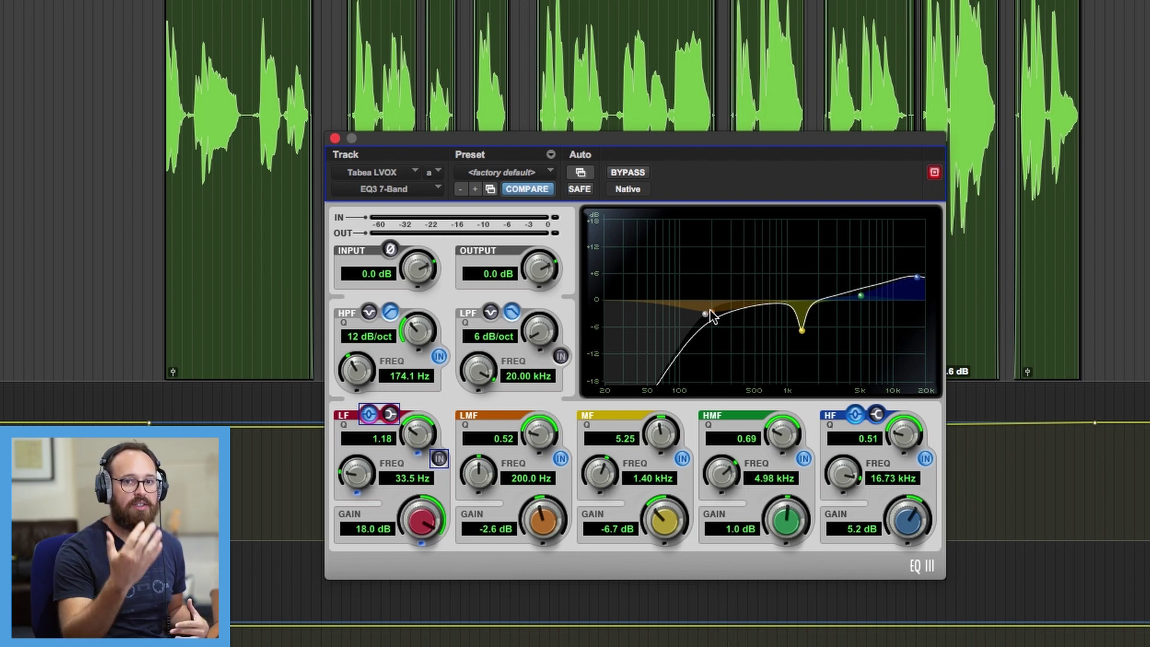
pyautogui.moveTo(665, 509); pyautogui.dragTo(659, 539)
# Step: Set the HMF boost to 2.4 dB and reduce the HF boost to 2.6 dB with a Q of 0.61
pyautogui.moveTo(784, 520); pyautogui.dragTo(759, 554)
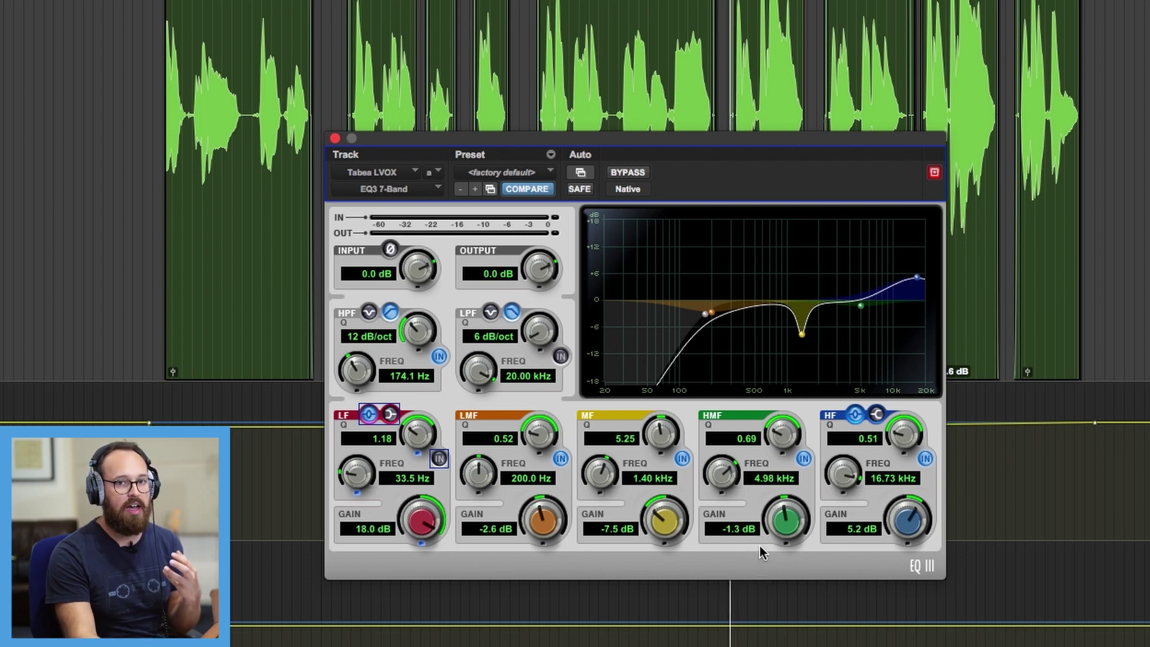
pyautogui.moveTo(785, 519); pyautogui.dragTo(785, 518)
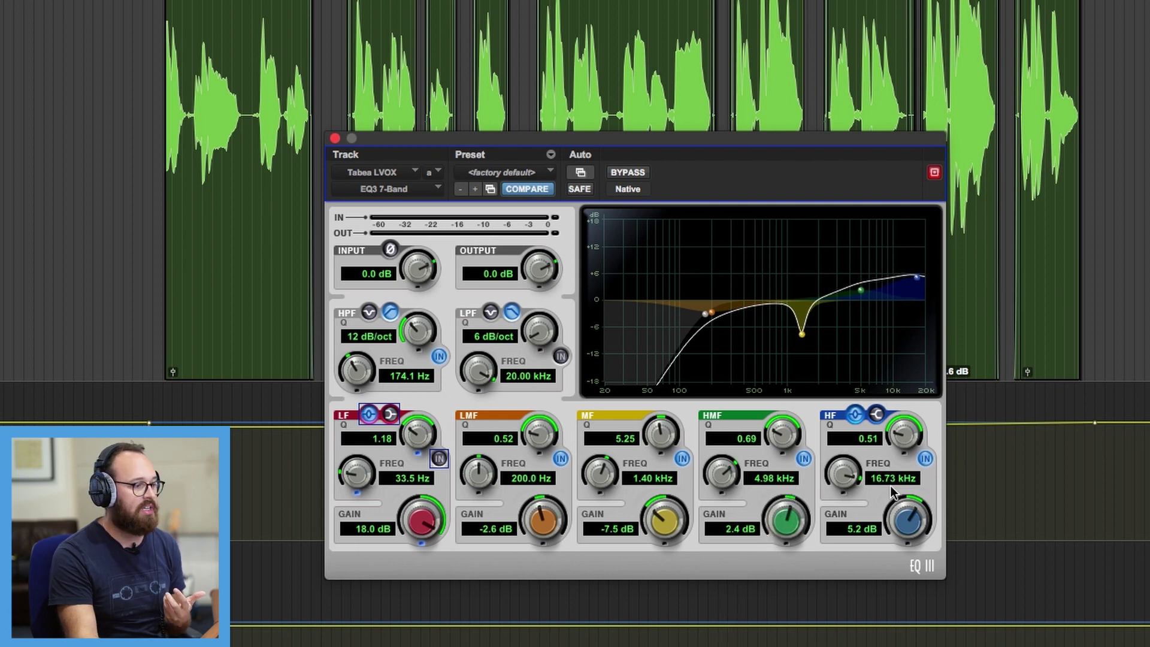
pyautogui.moveTo(915, 516); pyautogui.dragTo(915, 513)
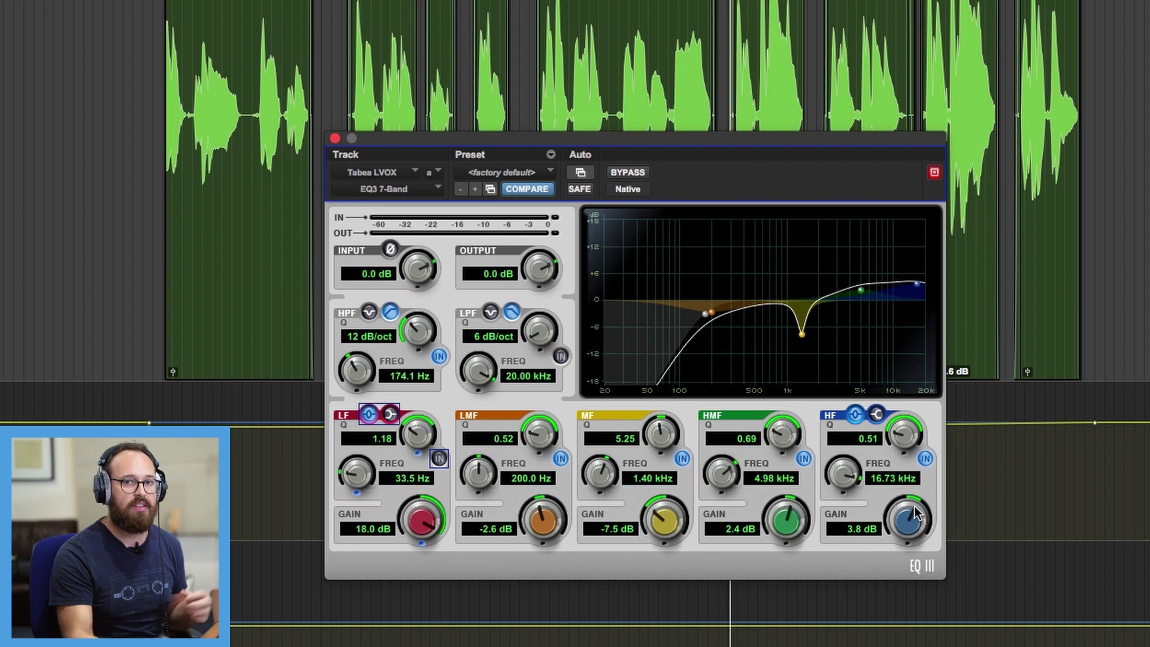
pyautogui.moveTo(910, 507); pyautogui.dragTo(900, 534)
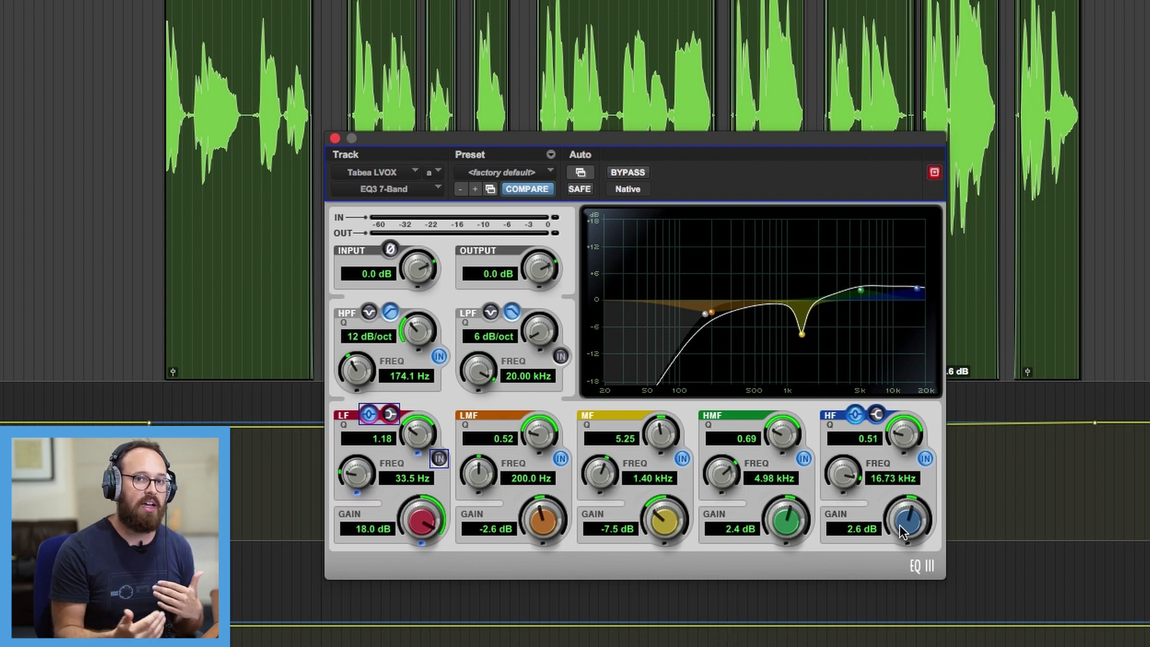
pyautogui.moveTo(908, 441); pyautogui.dragTo(910, 436)
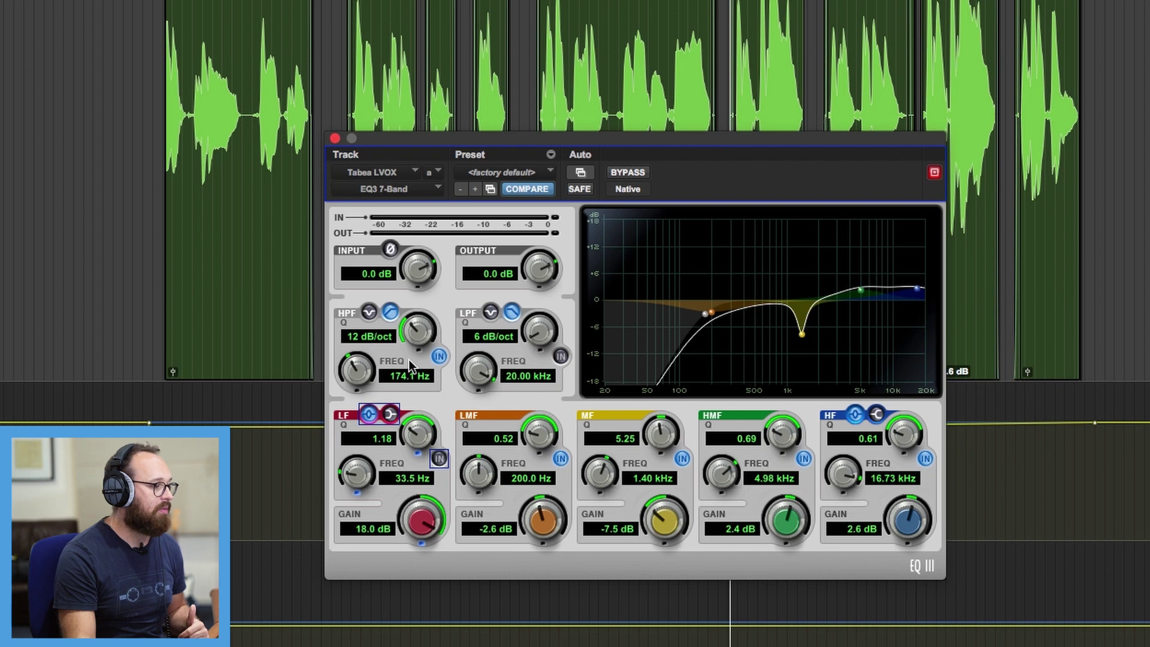
# Step: Deepen the LMF cut to 3.4 dB and move the MF cut to 1.46 kHz at -8.3 dB
pyautogui.moveTo(712, 316); pyautogui.dragTo(710, 318)
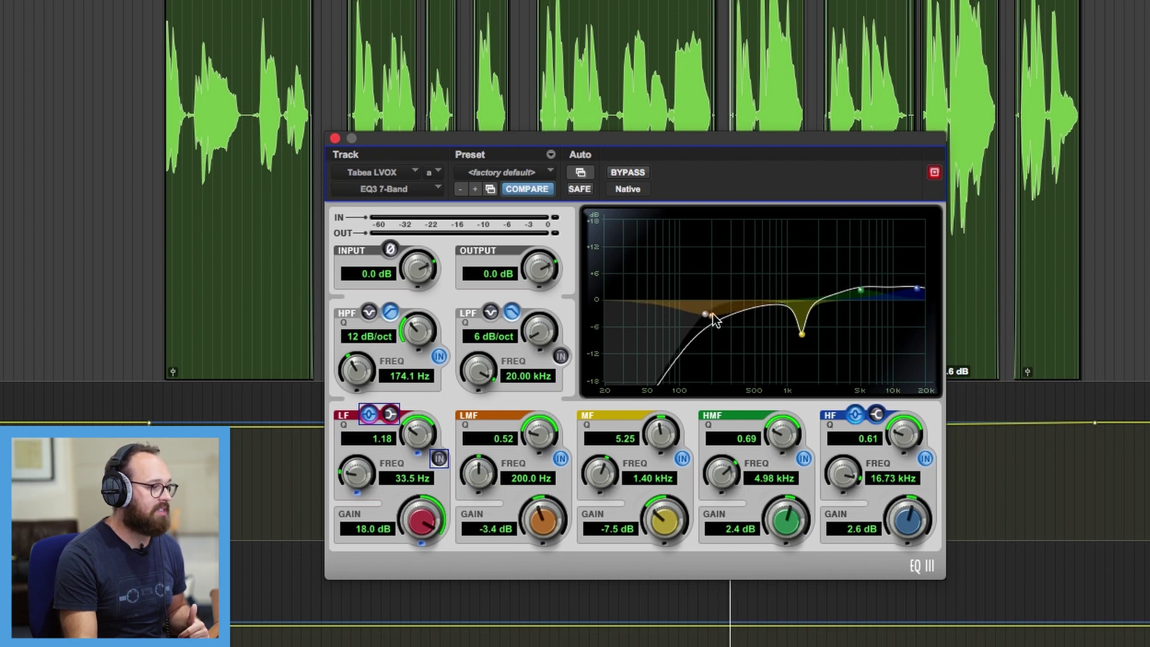
pyautogui.moveTo(804, 333); pyautogui.dragTo(805, 343)
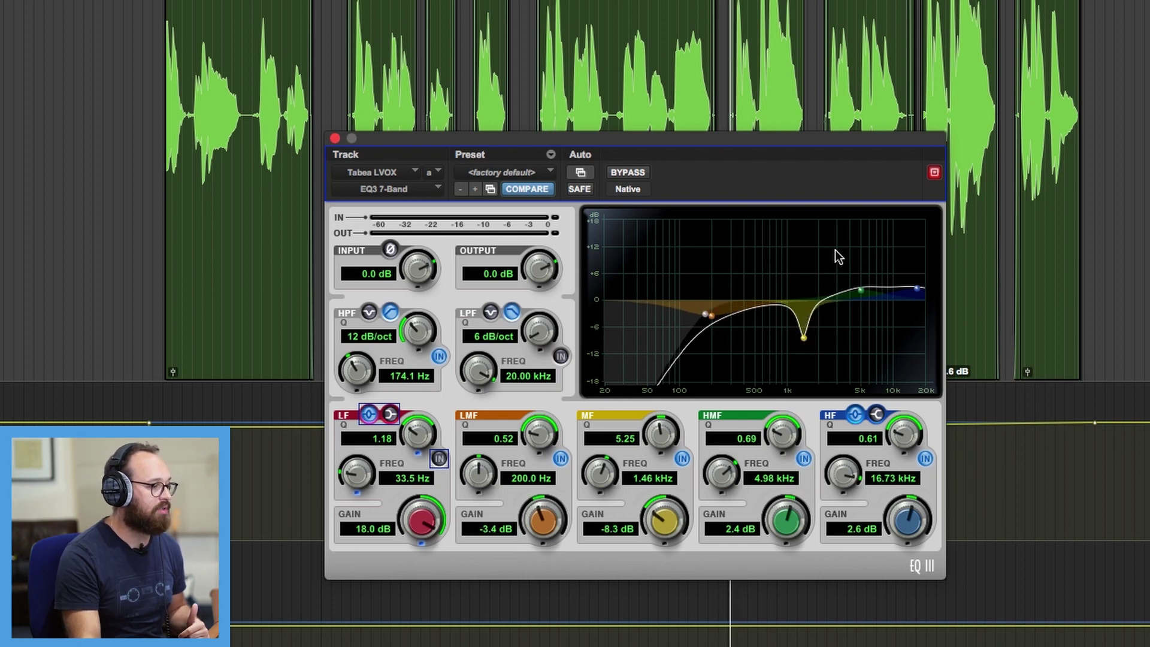
# Step: Turn the HMF band into a narrow 7.1 dB cut at 7.12 kHz with Q 4.22, and set HF to 3.2 dB at 17.06 kHz
pyautogui.moveTo(860, 295); pyautogui.dragTo(878, 312)
pyautogui.moveTo(782, 432); pyautogui.dragTo(823, 384)
pyautogui.moveTo(879, 311)
pyautogui.mouseDown()
pyautogui.moveTo(885, 264)
pyautogui.moveTo(876, 321)
pyautogui.mouseUp()
pyautogui.moveTo(781, 412); pyautogui.dragTo(783, 418)
pyautogui.moveTo(878, 321); pyautogui.dragTo(879, 336)
pyautogui.moveTo(917, 291)
pyautogui.mouseDown()
pyautogui.moveTo(918, 279)
pyautogui.moveTo(920, 291)
pyautogui.mouseUp()
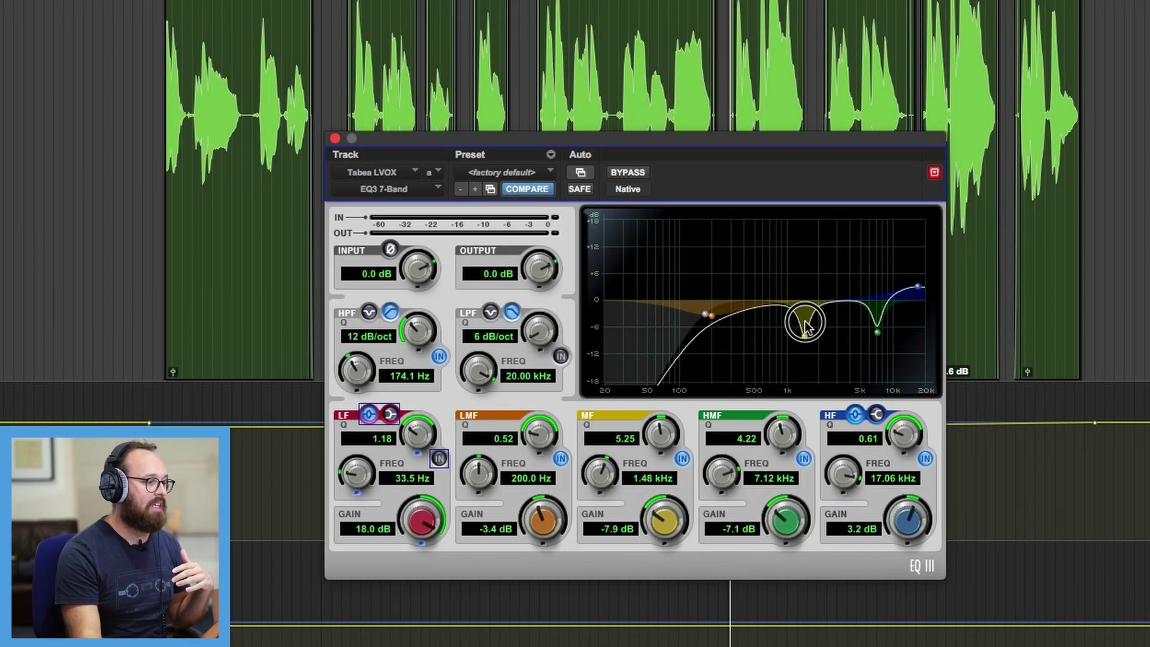
# Step: Turn the MF band into a wide boost with Q 0.29, set it to 10.0 dB at 1.61 kHz, and narrow its Q to 3.51
pyautogui.moveTo(805, 326); pyautogui.dragTo(808, 245)
pyautogui.moveTo(662, 433); pyautogui.dragTo(636, 474)
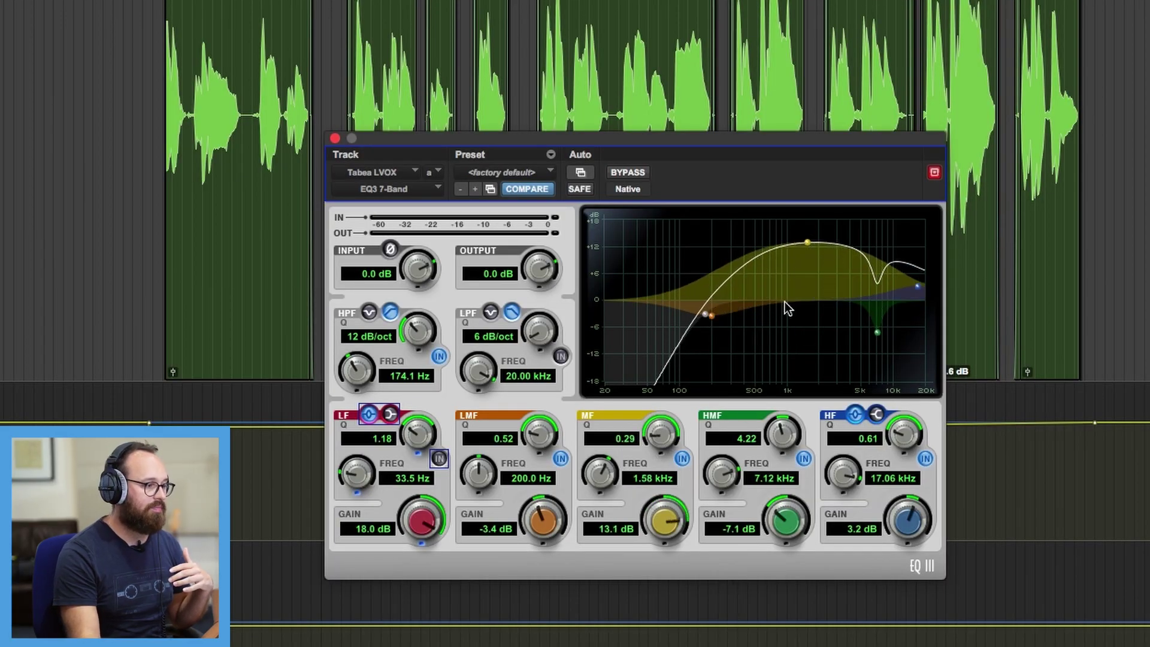
pyautogui.moveTo(810, 239); pyautogui.dragTo(807, 256)
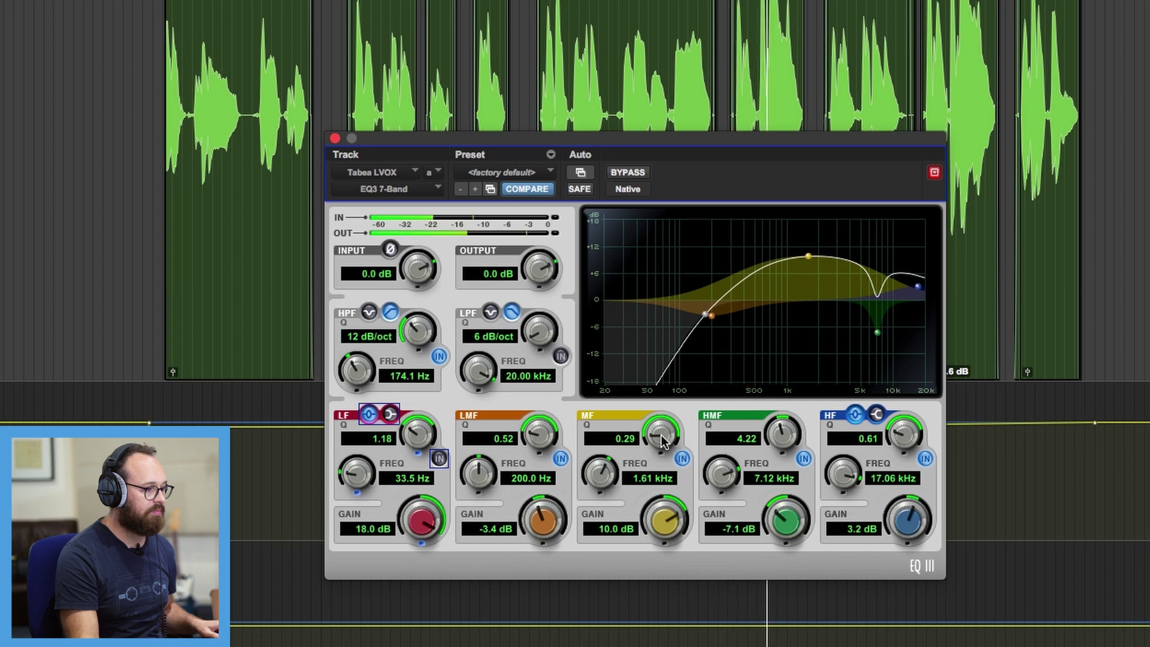
pyautogui.moveTo(658, 438); pyautogui.dragTo(672, 367)
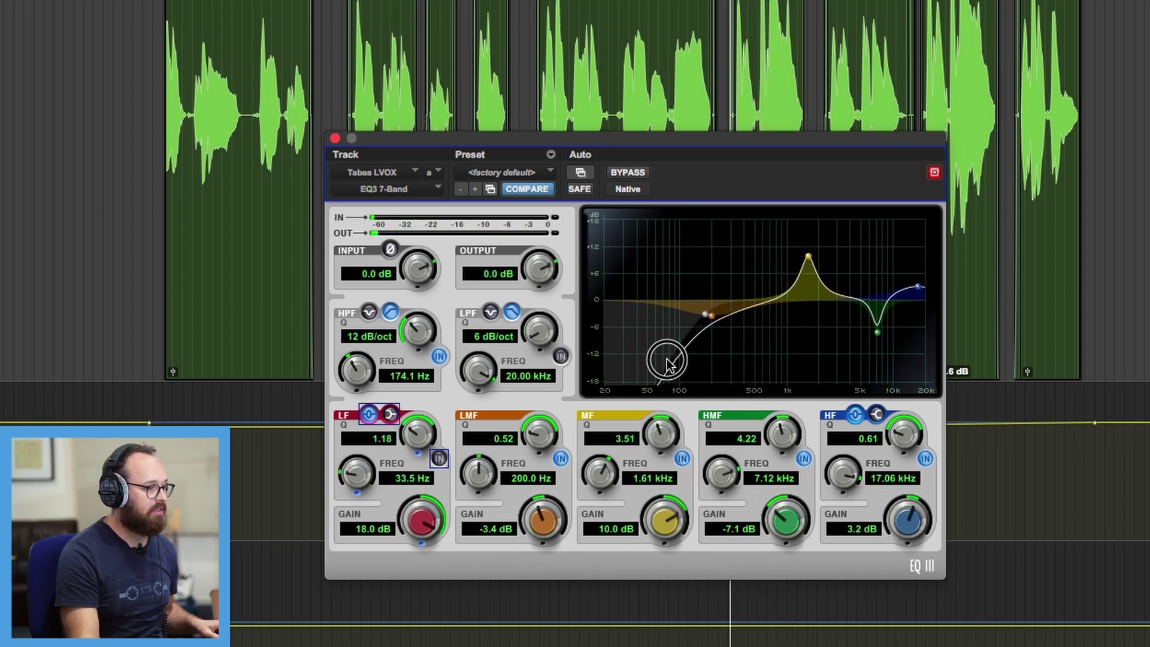
# Step: Turn the MF boost into an 8.6 dB cut and widen its Q to 0.47
pyautogui.moveTo(664, 518); pyautogui.dragTo(653, 503)
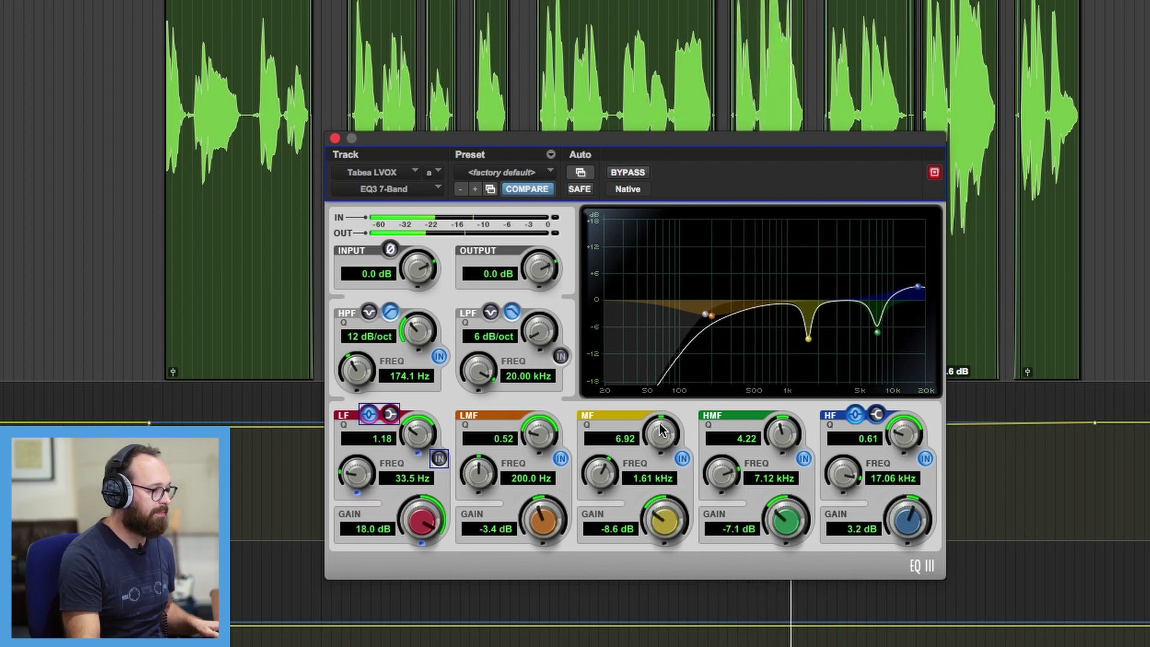
pyautogui.moveTo(655, 427); pyautogui.dragTo(628, 478)
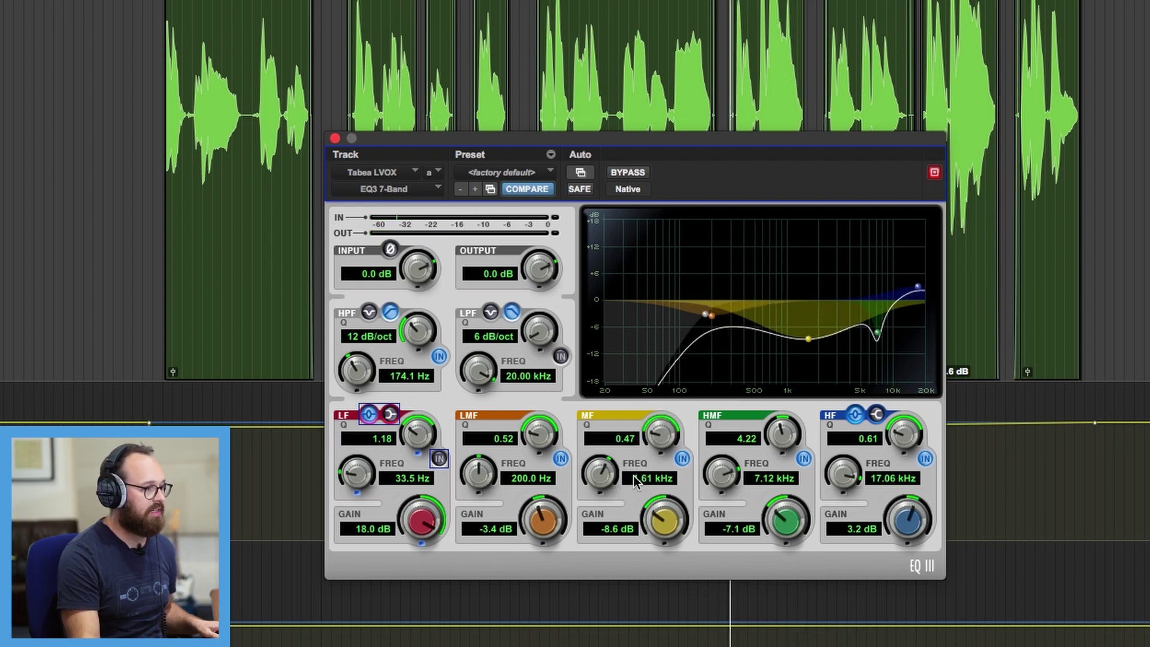